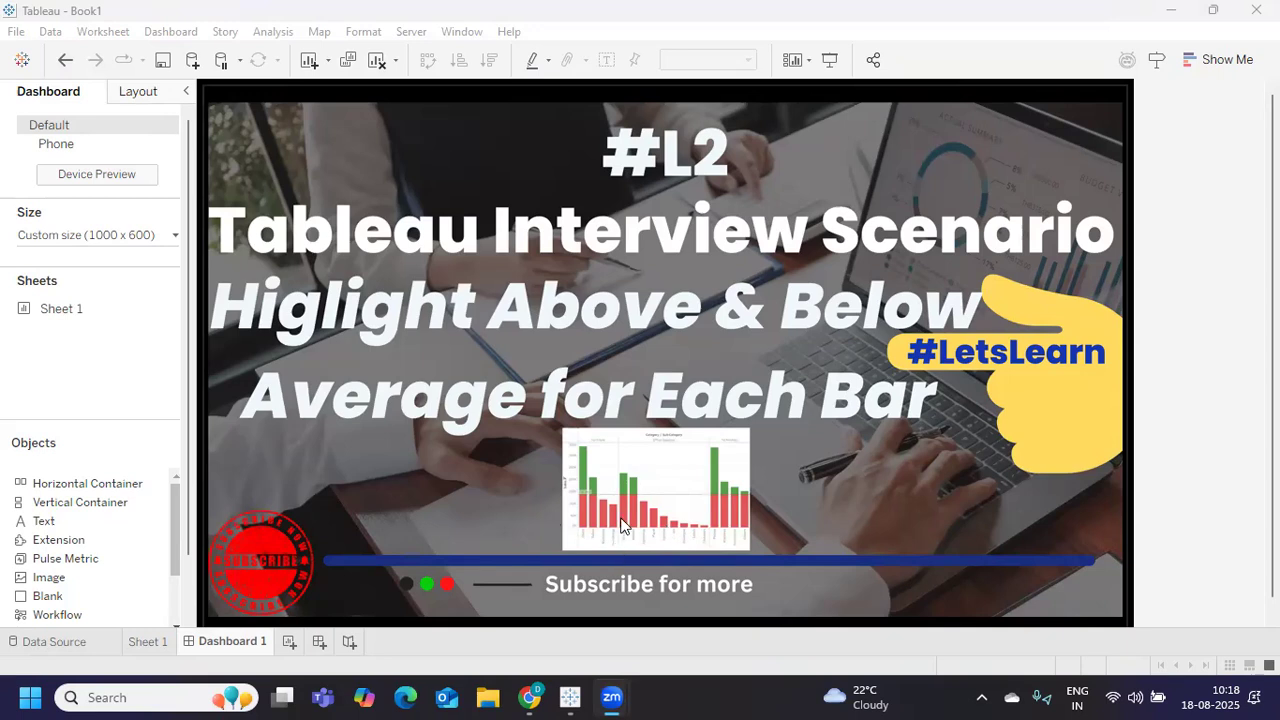
- Preview the finished green-and-red average bar chart on Sheet 1, then go back to Dashboard 1
left_click(160, 645)
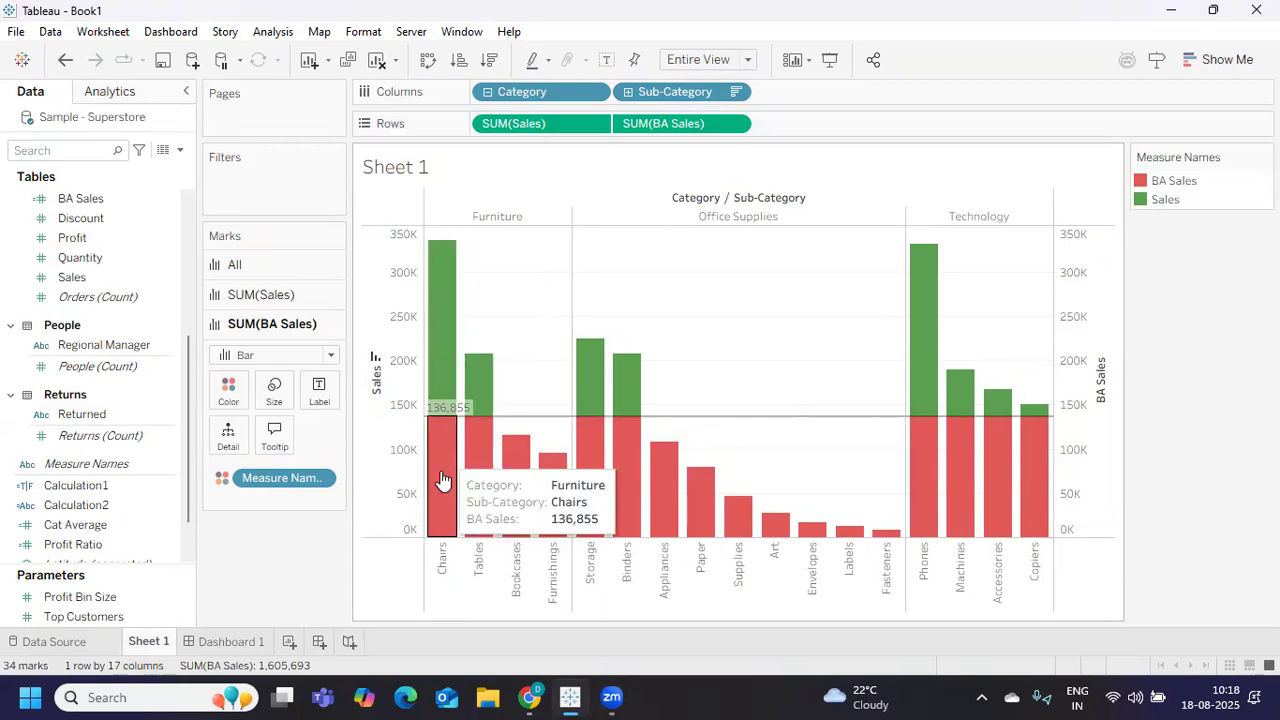
mouse_move(434, 349)
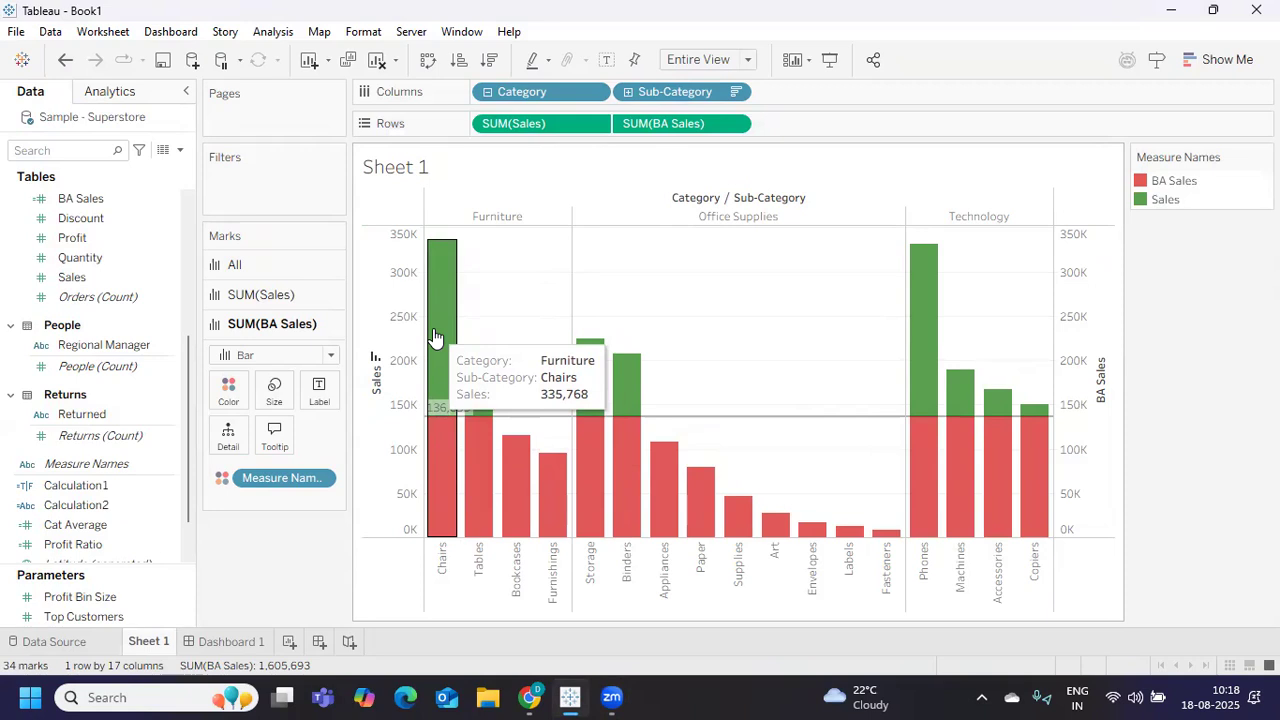
mouse_move(445, 476)
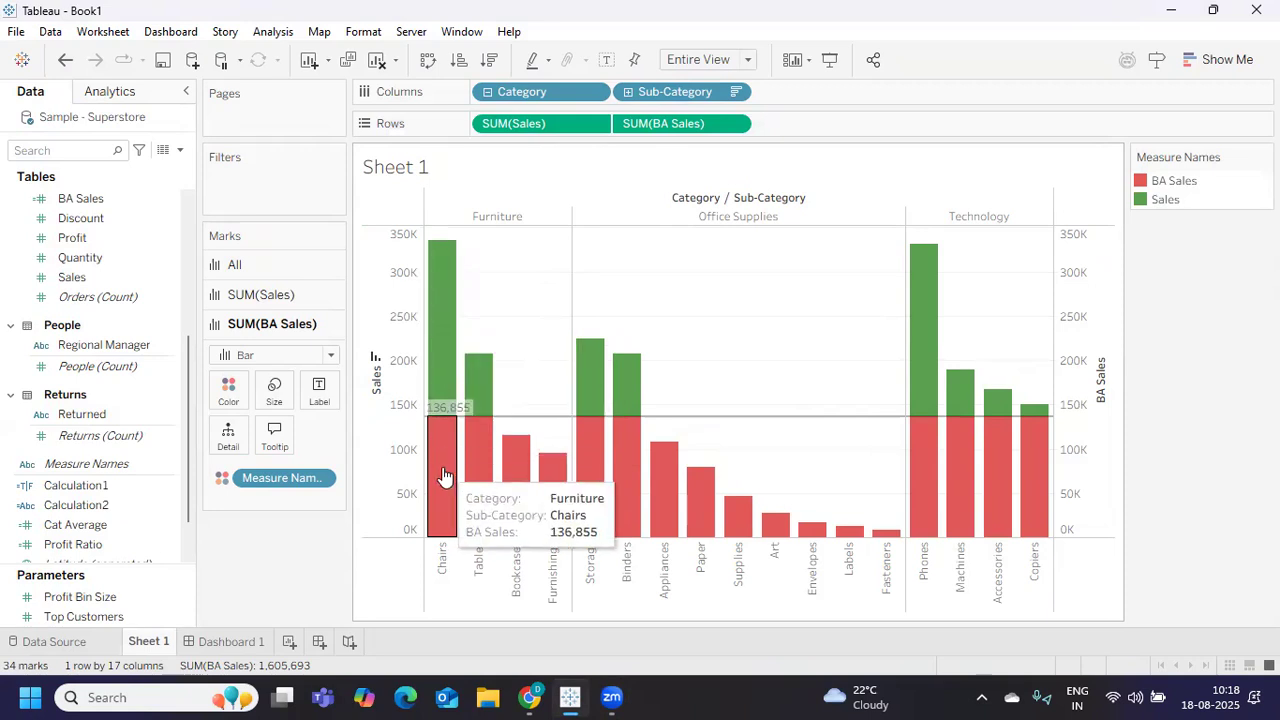
left_click(231, 641)
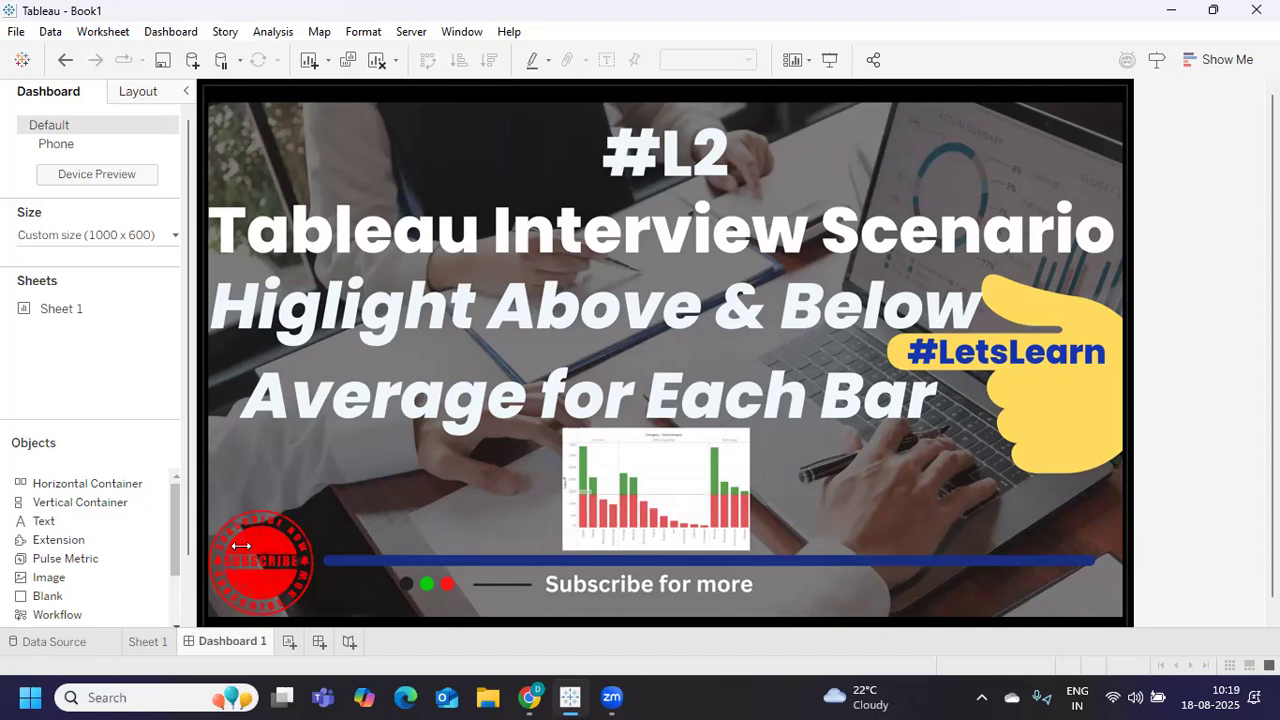
- On a new Sheet 2, put Category and Sub-Category on Rows and Sales on Columns
left_click(289, 641)
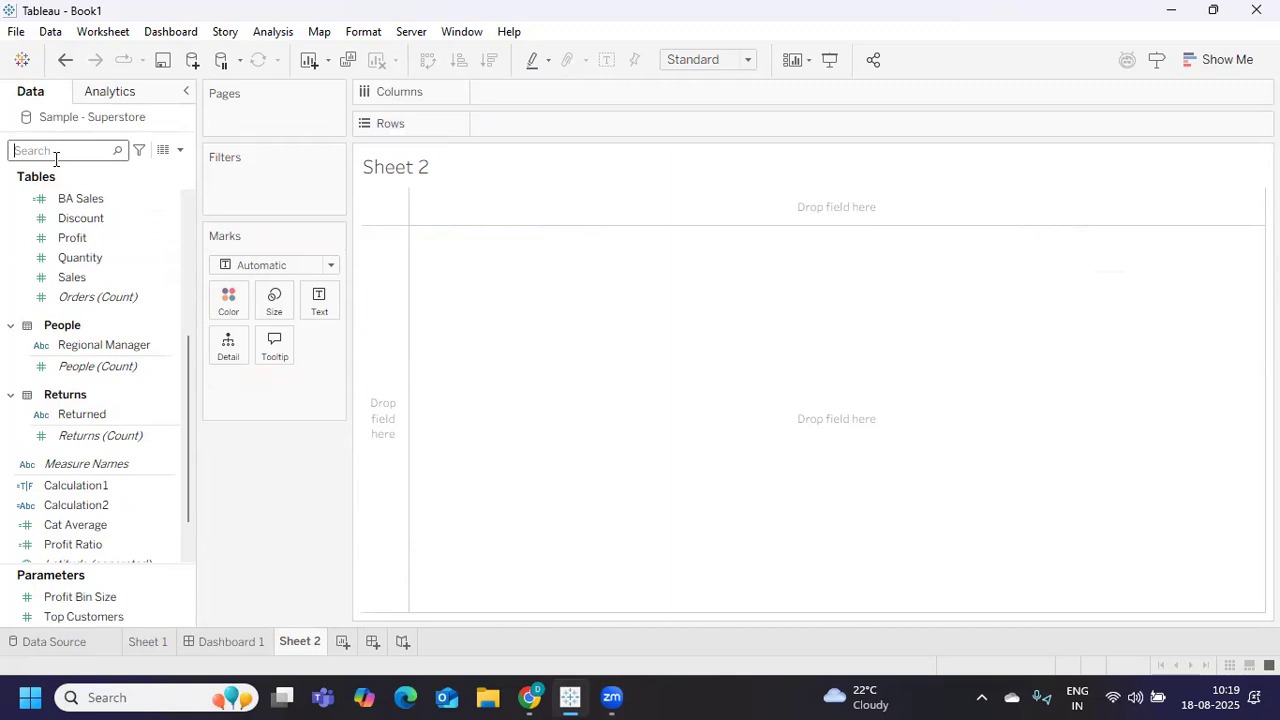
type("ca")
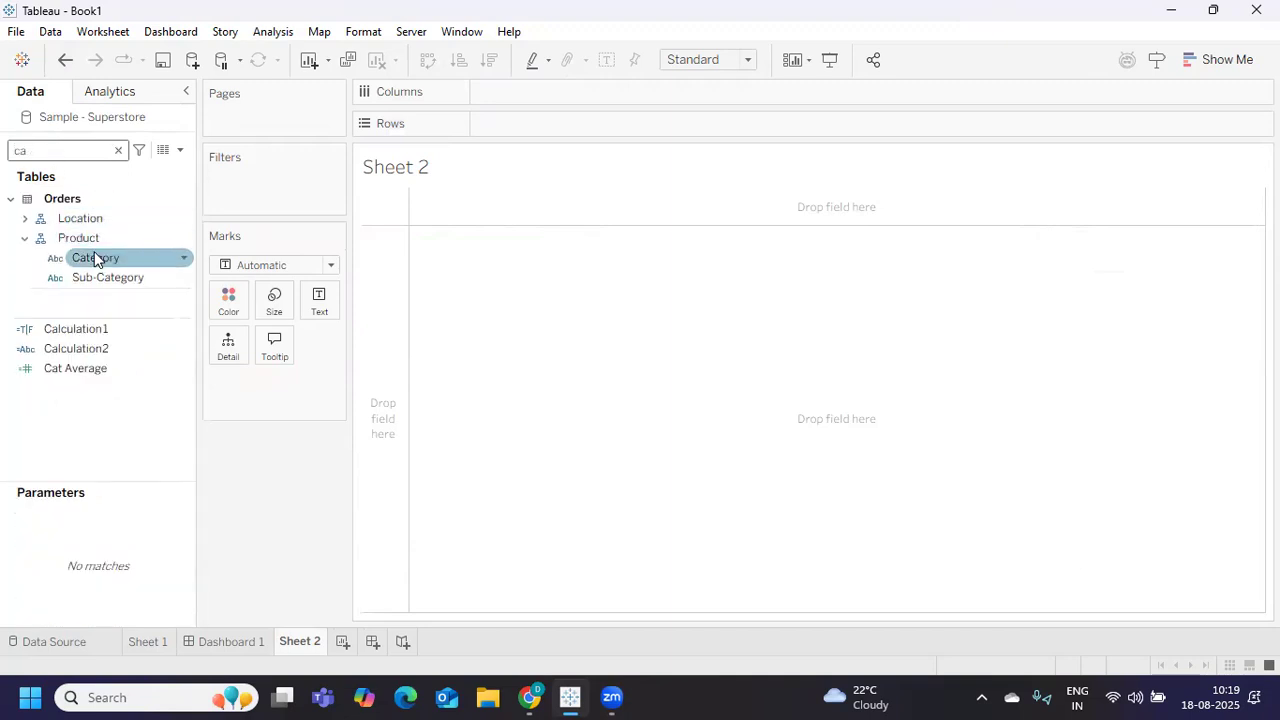
left_click_drag(95, 257, 549, 133)
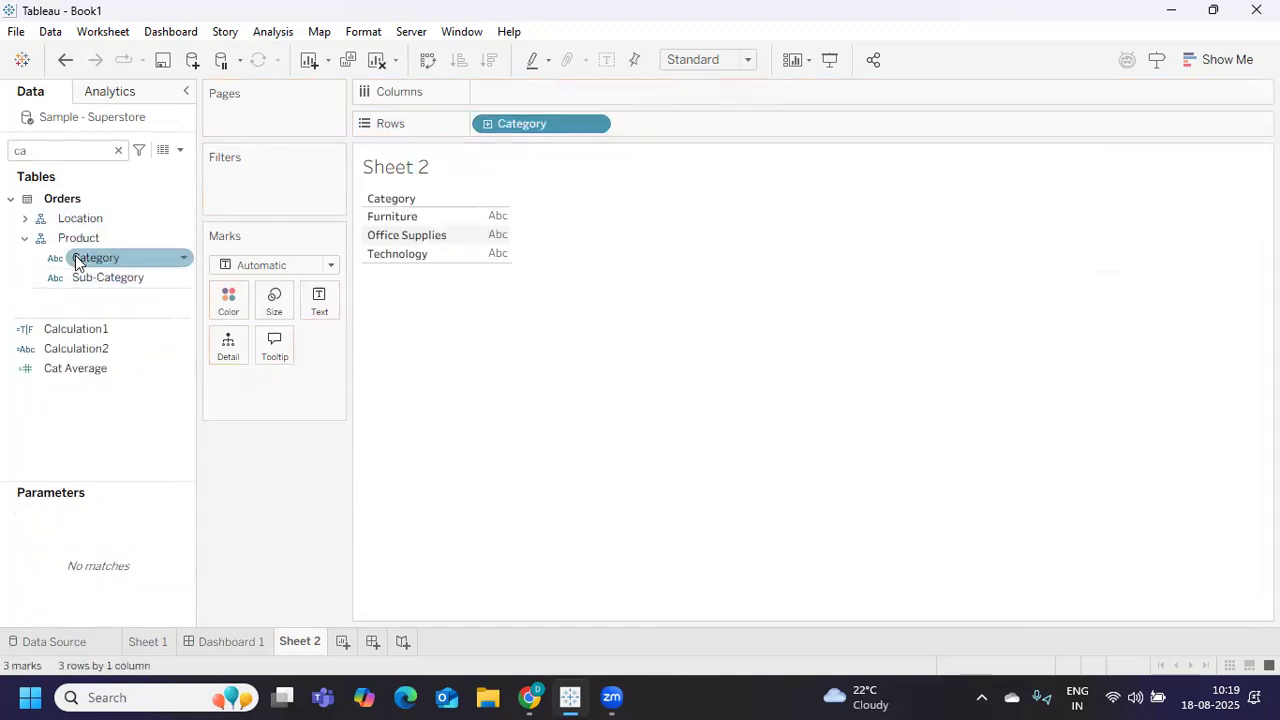
left_click_drag(101, 278, 490, 123)
key("BackSpace")
key("BackSpace")
type("sa")
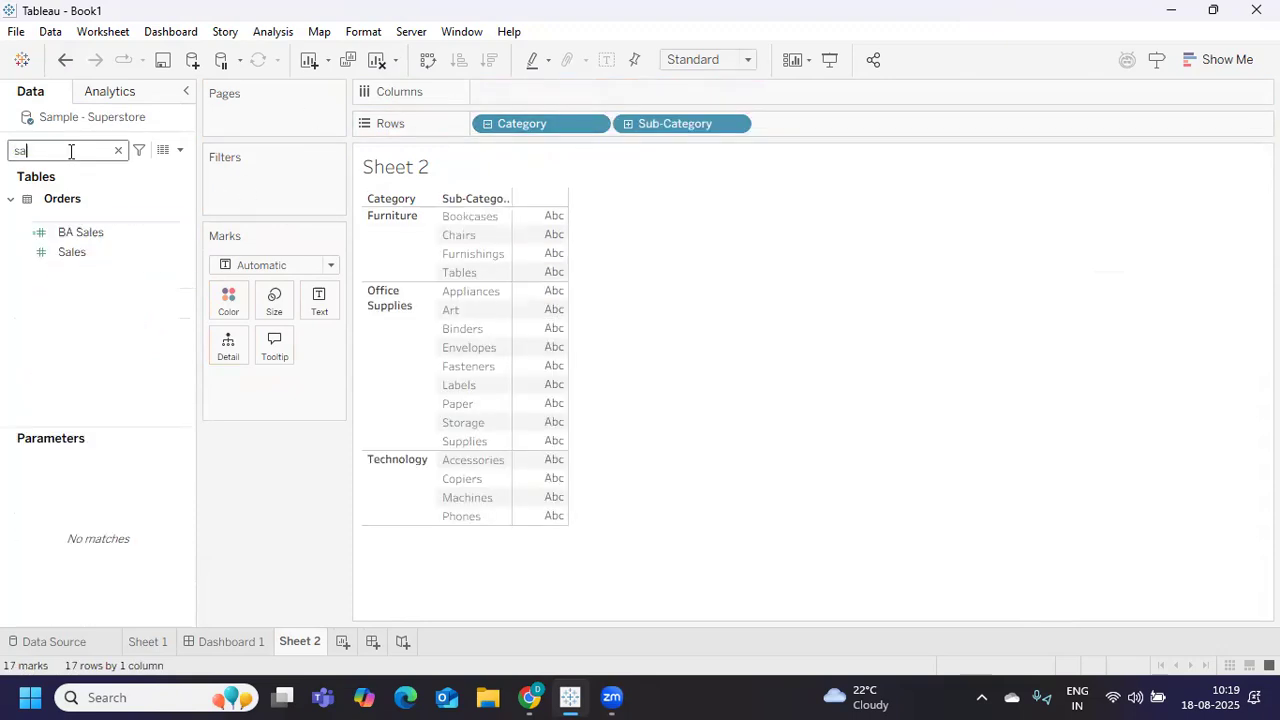
left_click_drag(70, 251, 480, 96)
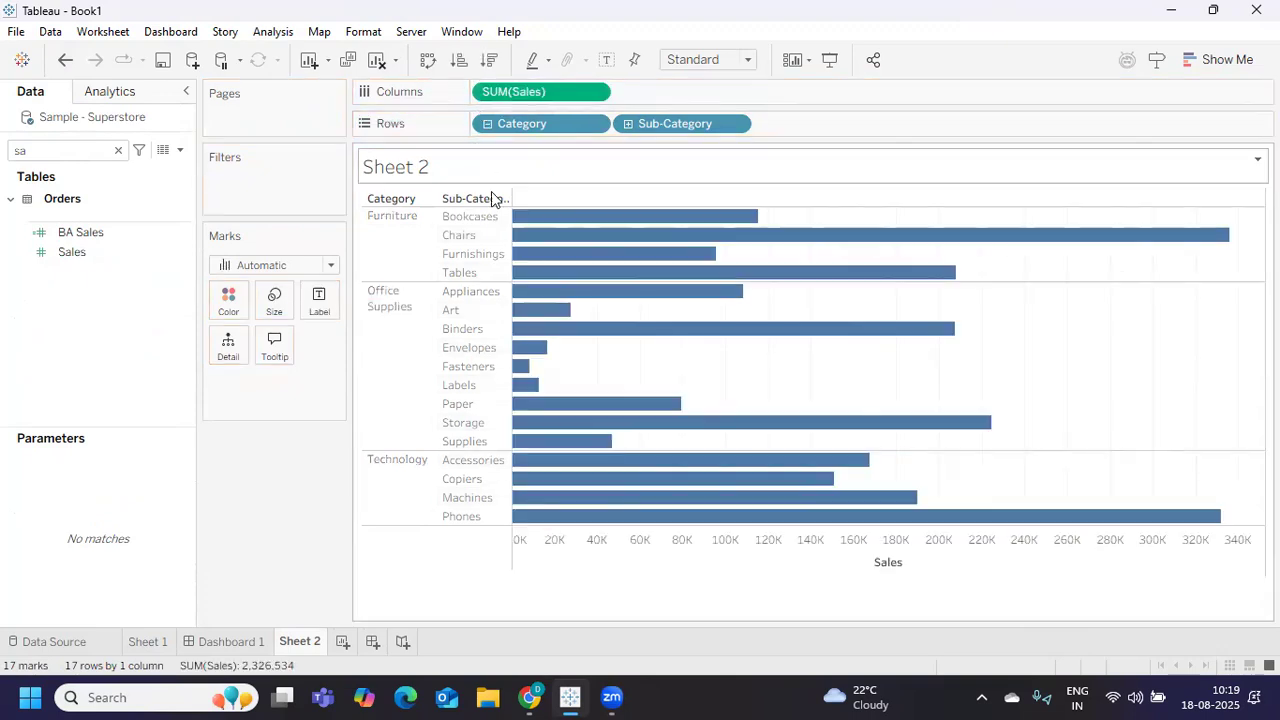
- Sort the bars by sales descending, swap to vertical bars, and fit to Entire View
left_click(486, 62)
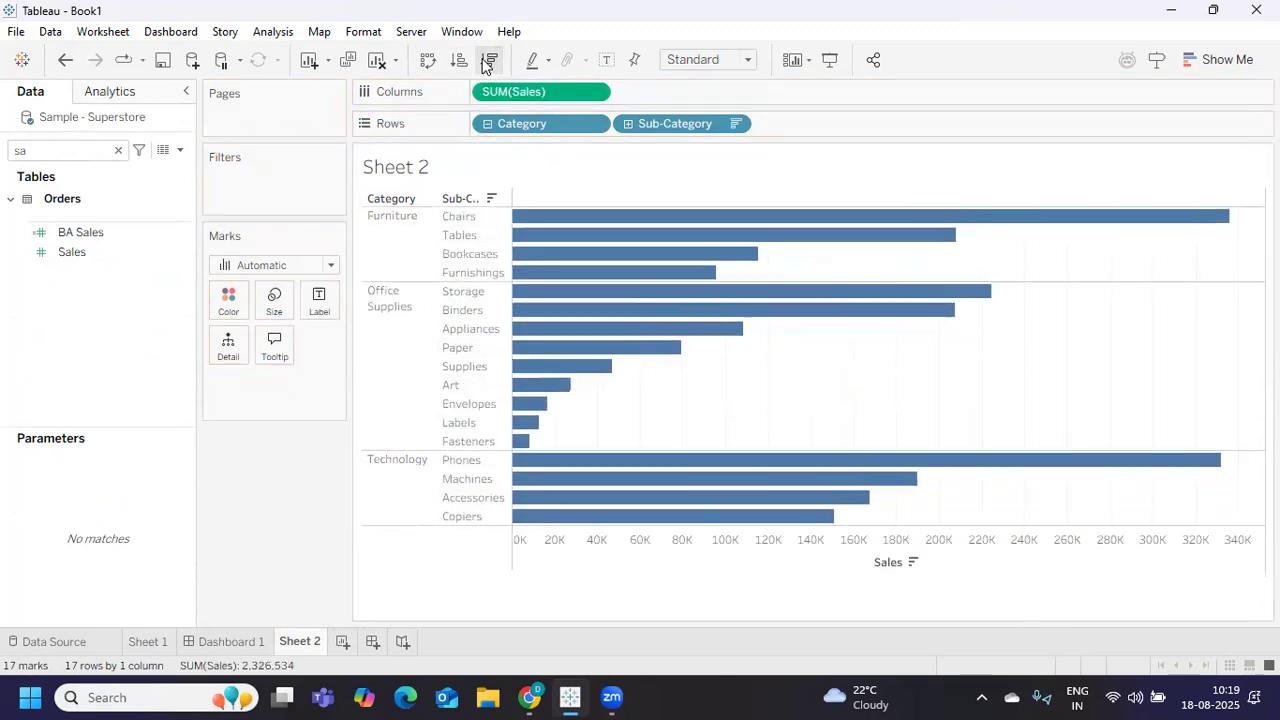
left_click(427, 62)
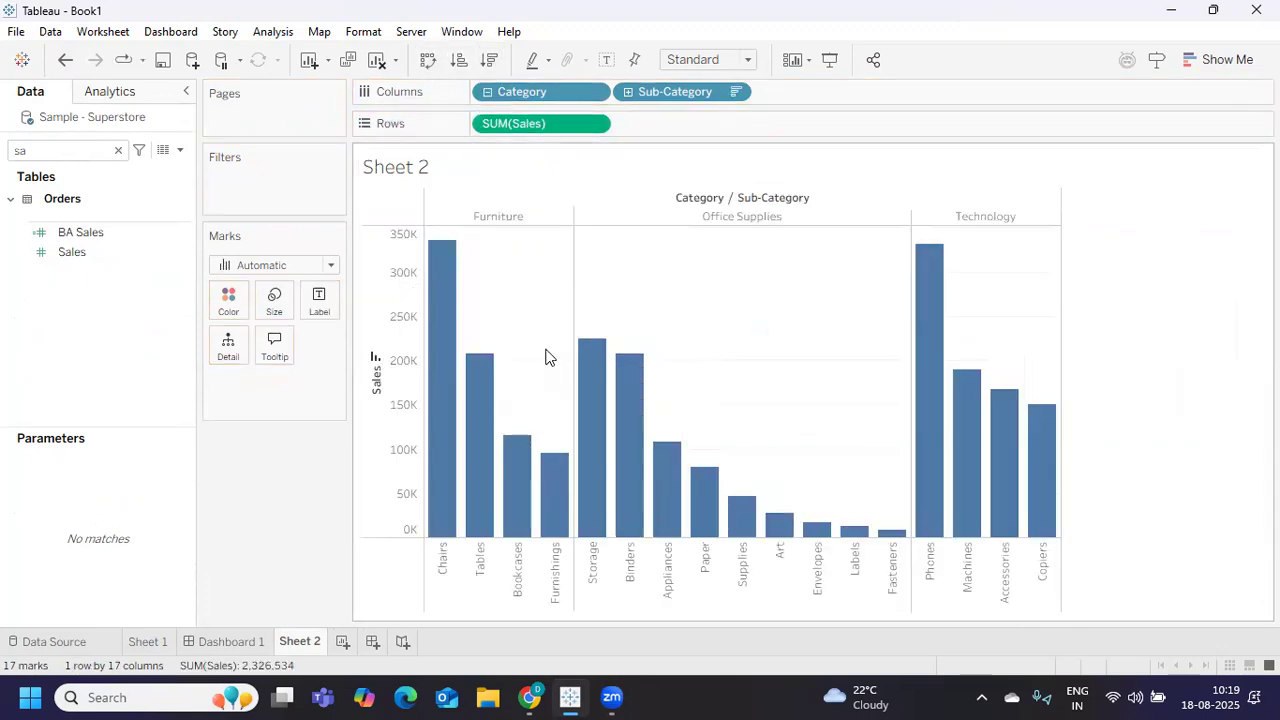
left_click(690, 59)
left_click(686, 140)
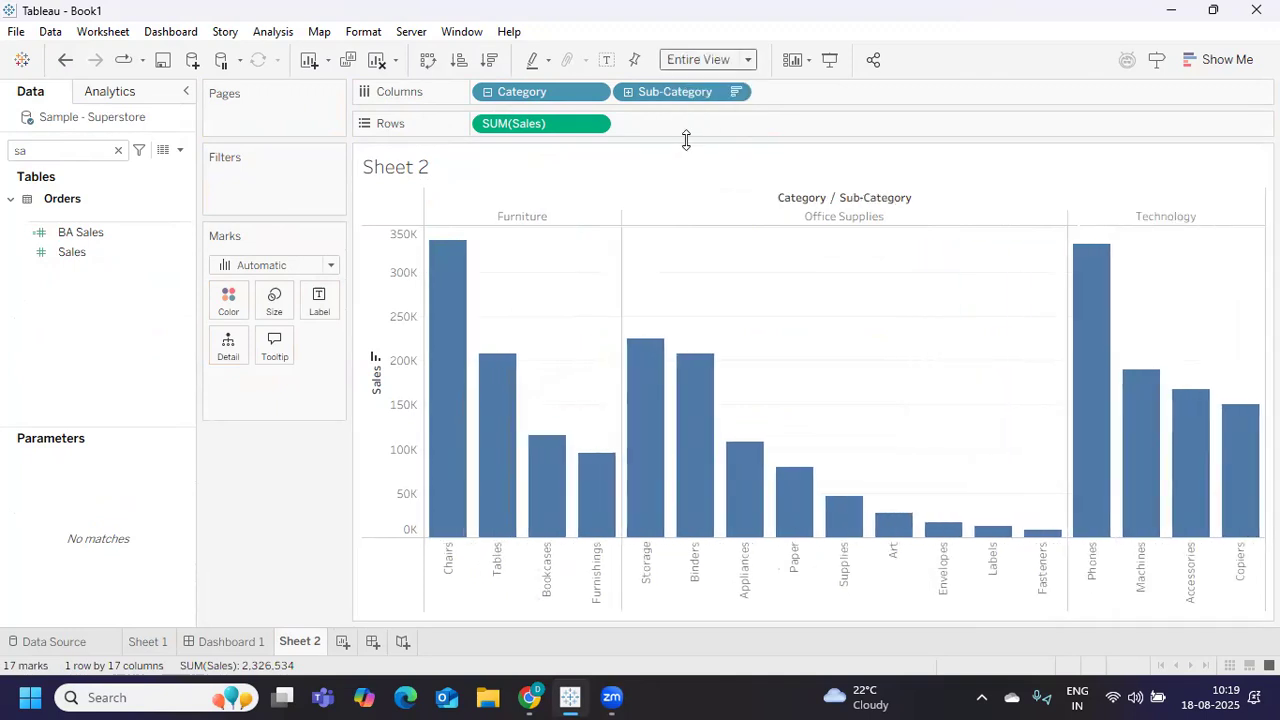
- Add an Average Sales reference line across the entire table, labelled with its value
right_click(390, 418)
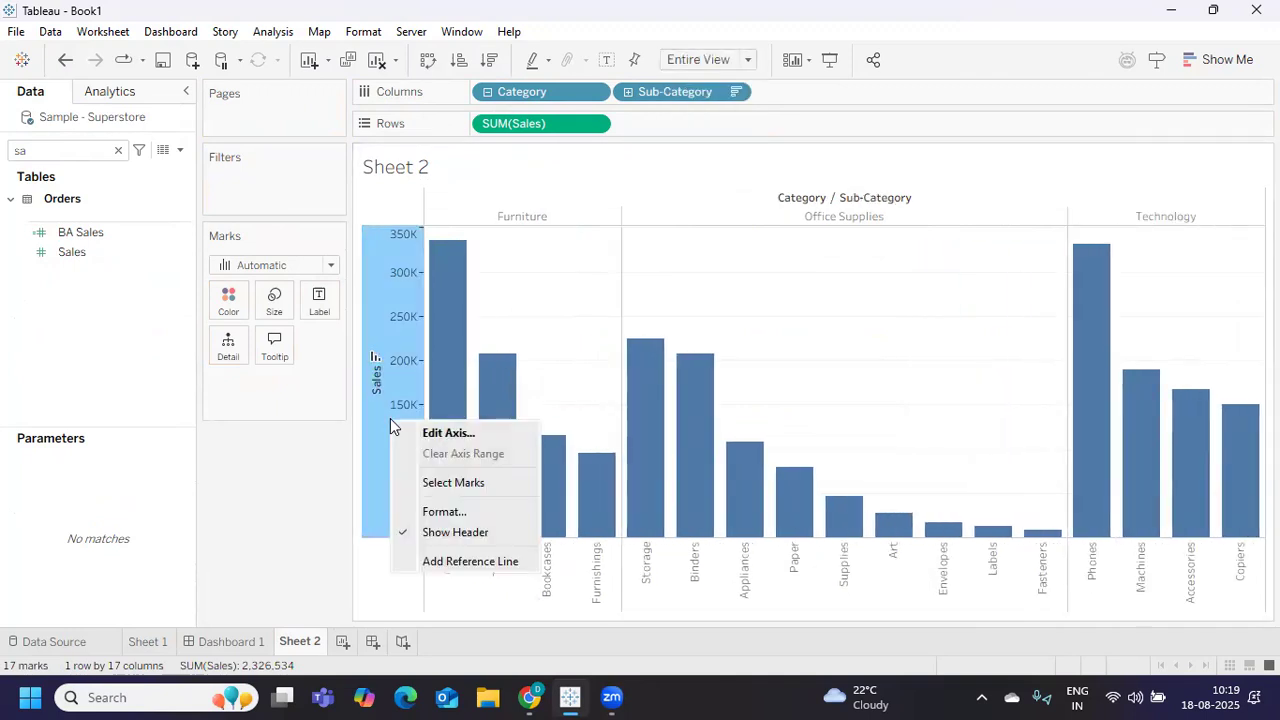
left_click(436, 561)
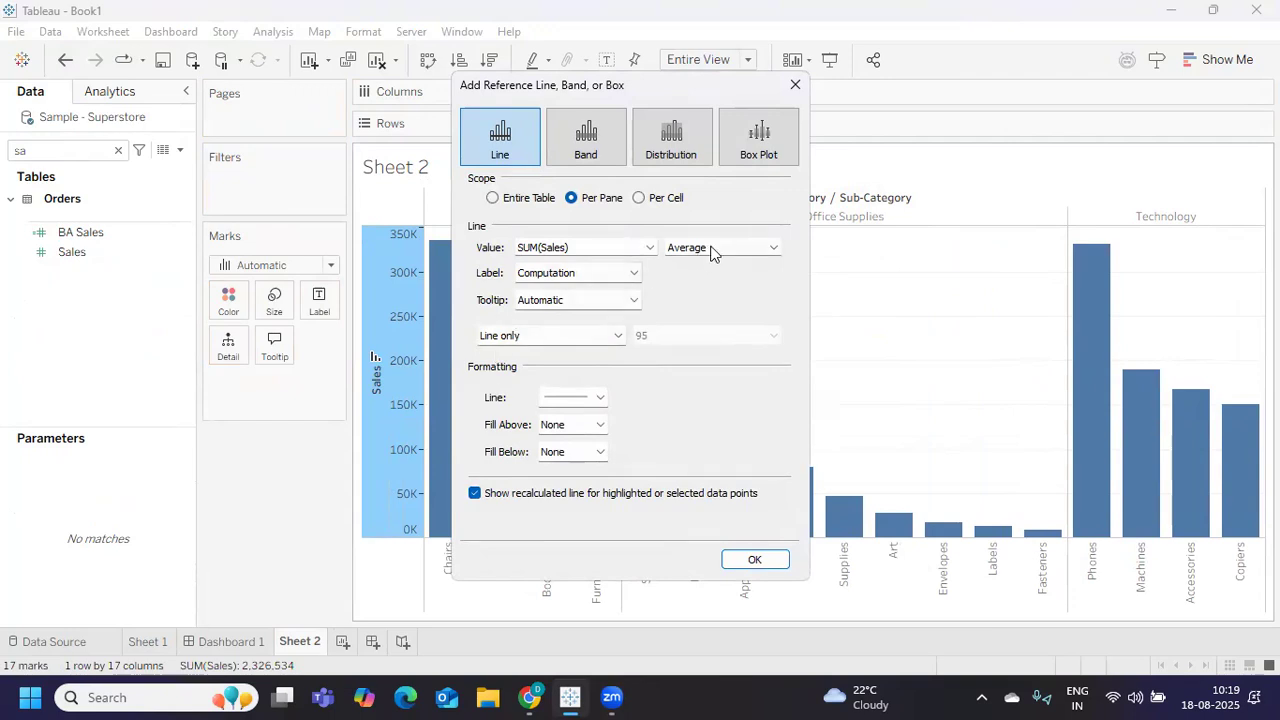
left_click(711, 250)
left_click(711, 250)
left_click(563, 273)
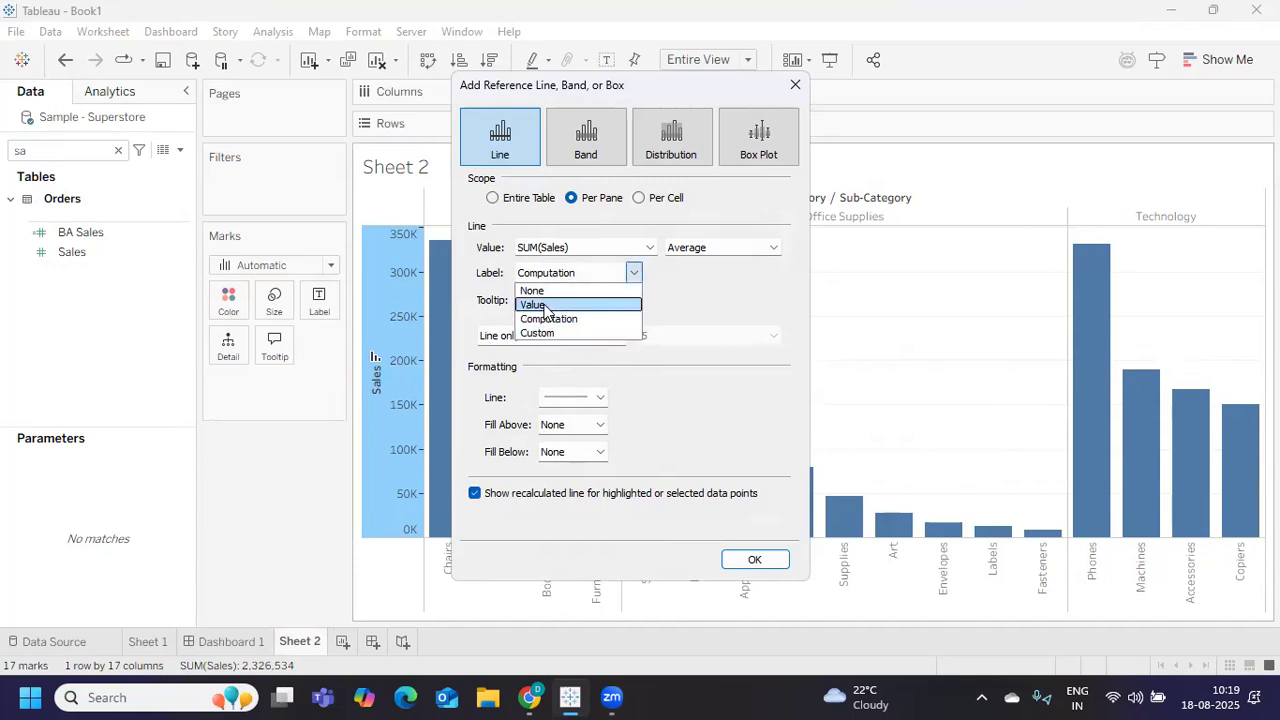
left_click(545, 305)
left_click(492, 197)
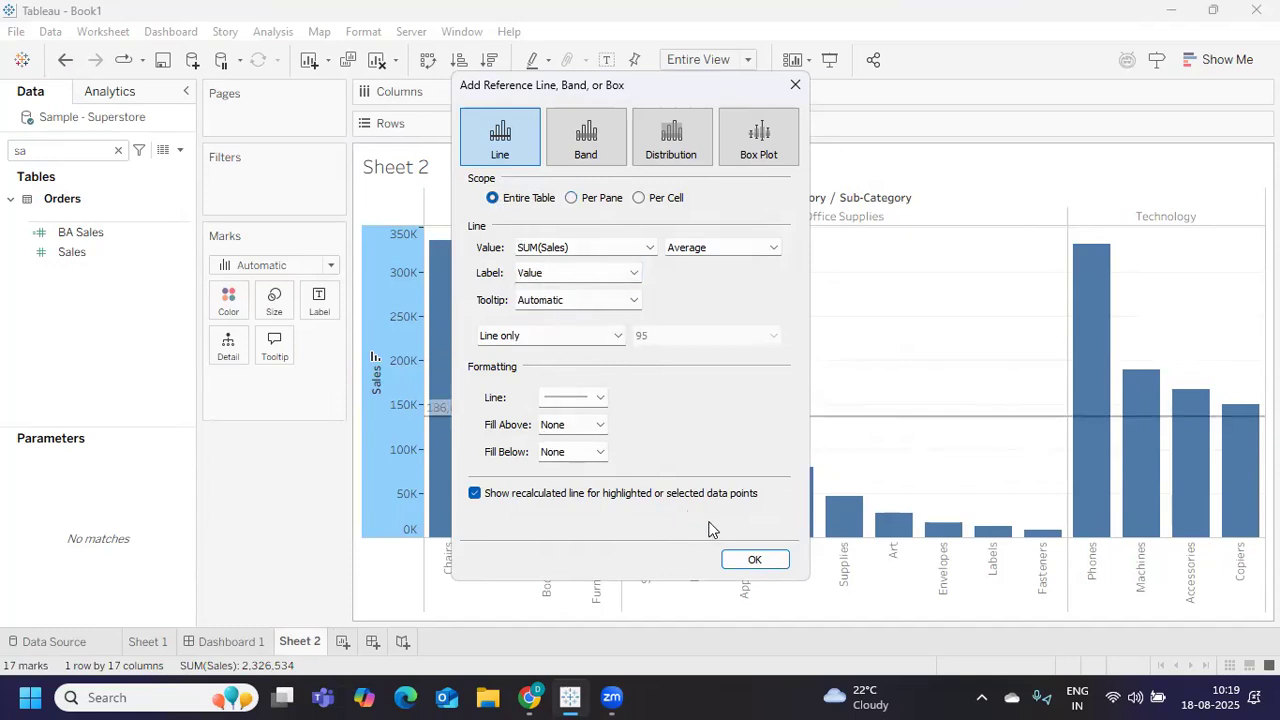
left_click(748, 558)
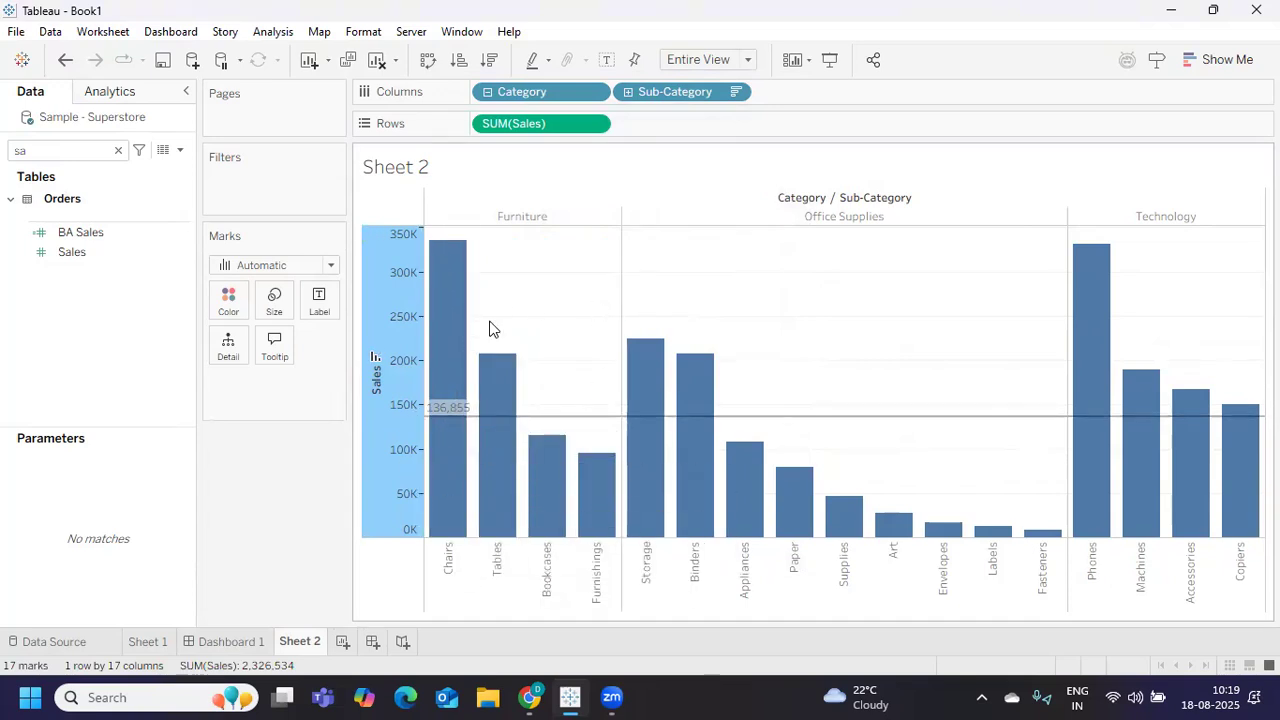
- Clear the field search and start a new calculated field named Test
mouse_move(392, 283)
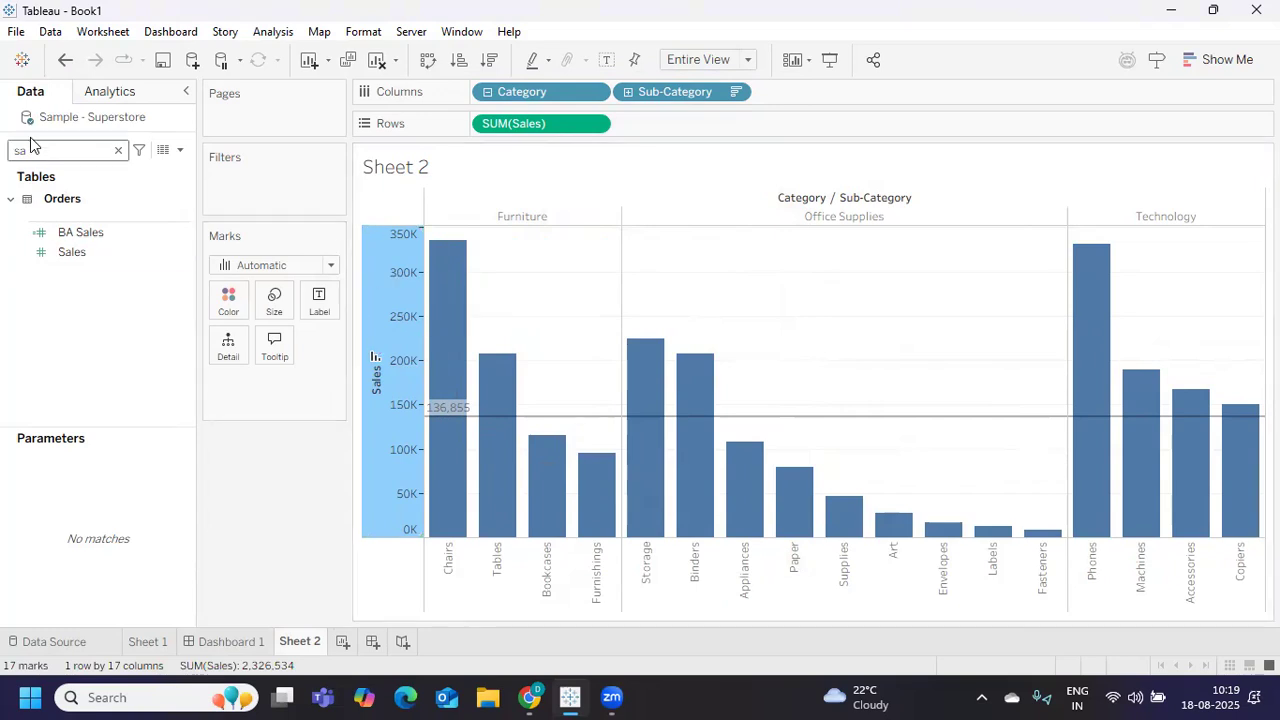
left_click(118, 150)
left_click(178, 150)
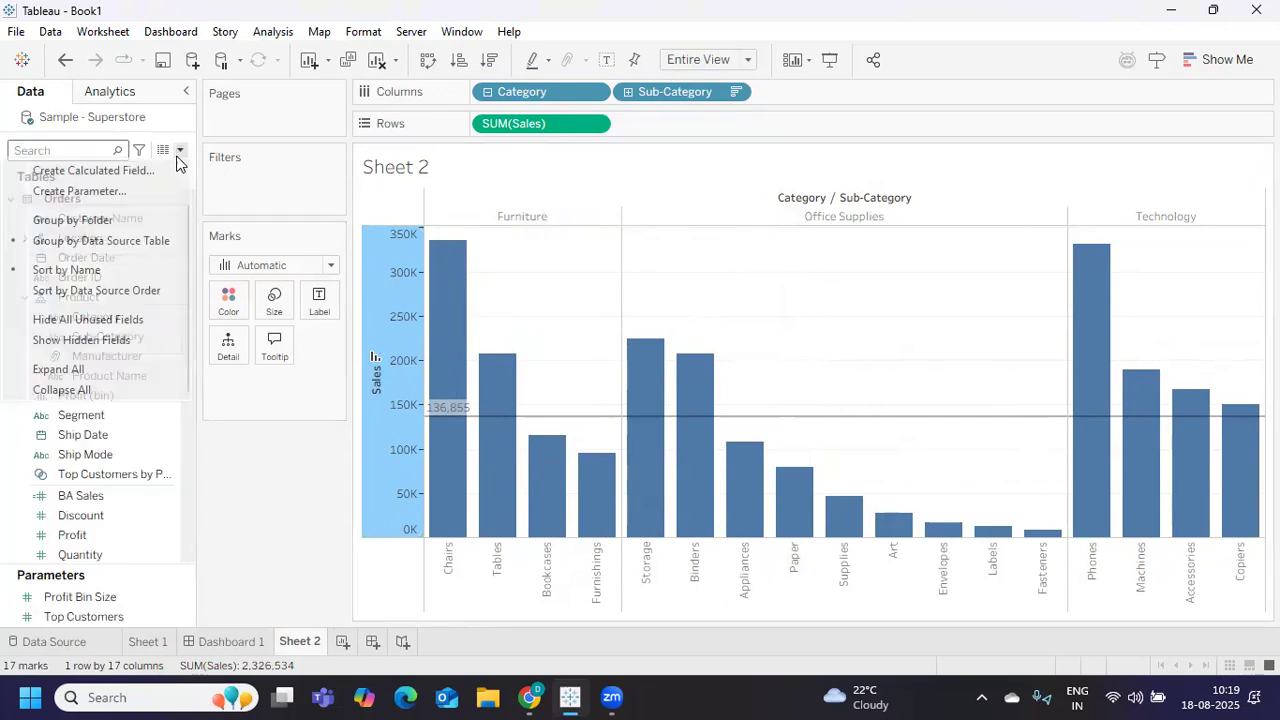
left_click(140, 169)
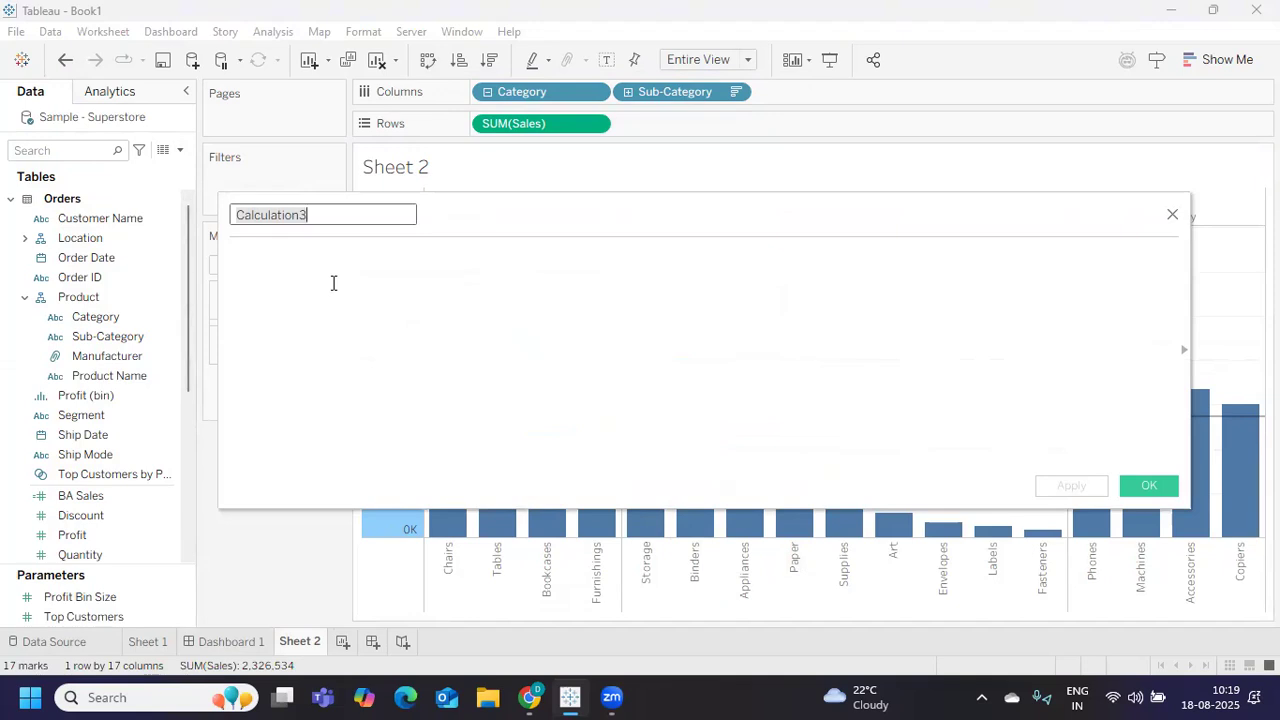
key("ctrl+a")
key("BackSpace")
type("Test")
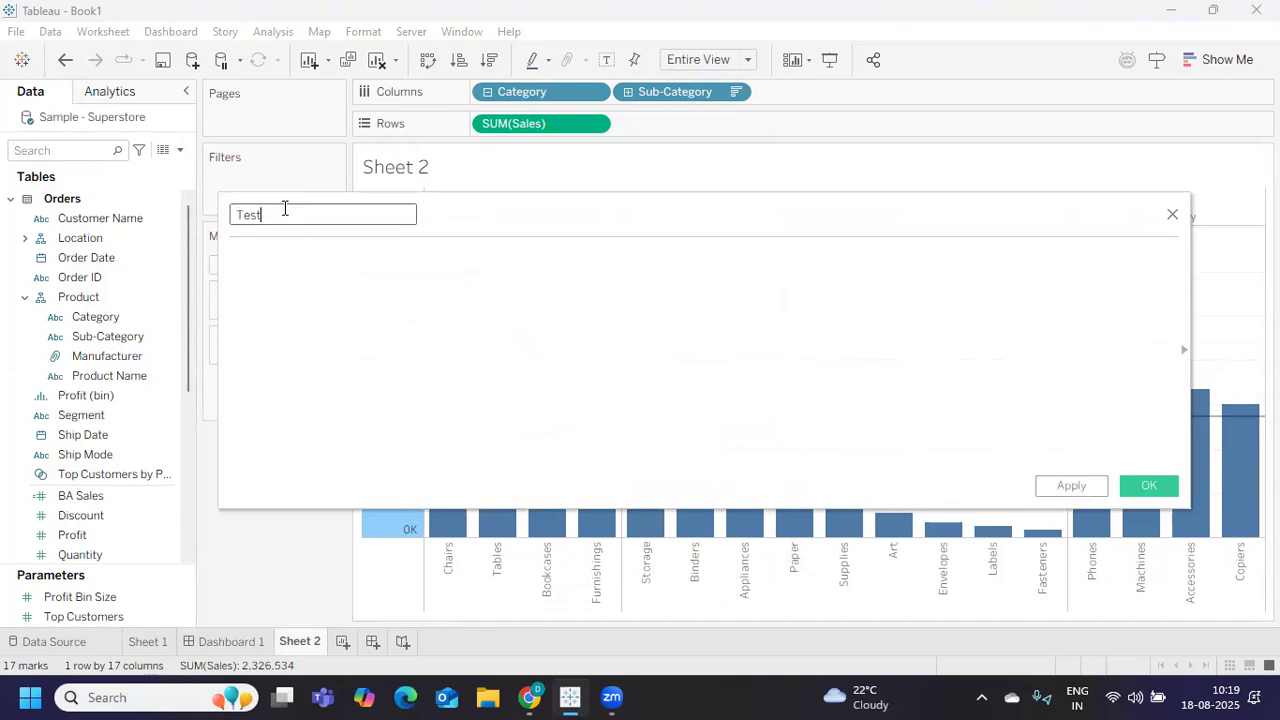
key("Tab")
- Enter SUM([Sales])>WINDOW_AVG(SUM([Sales])) as the Test formula, apply it and save
type("SUM(sa")
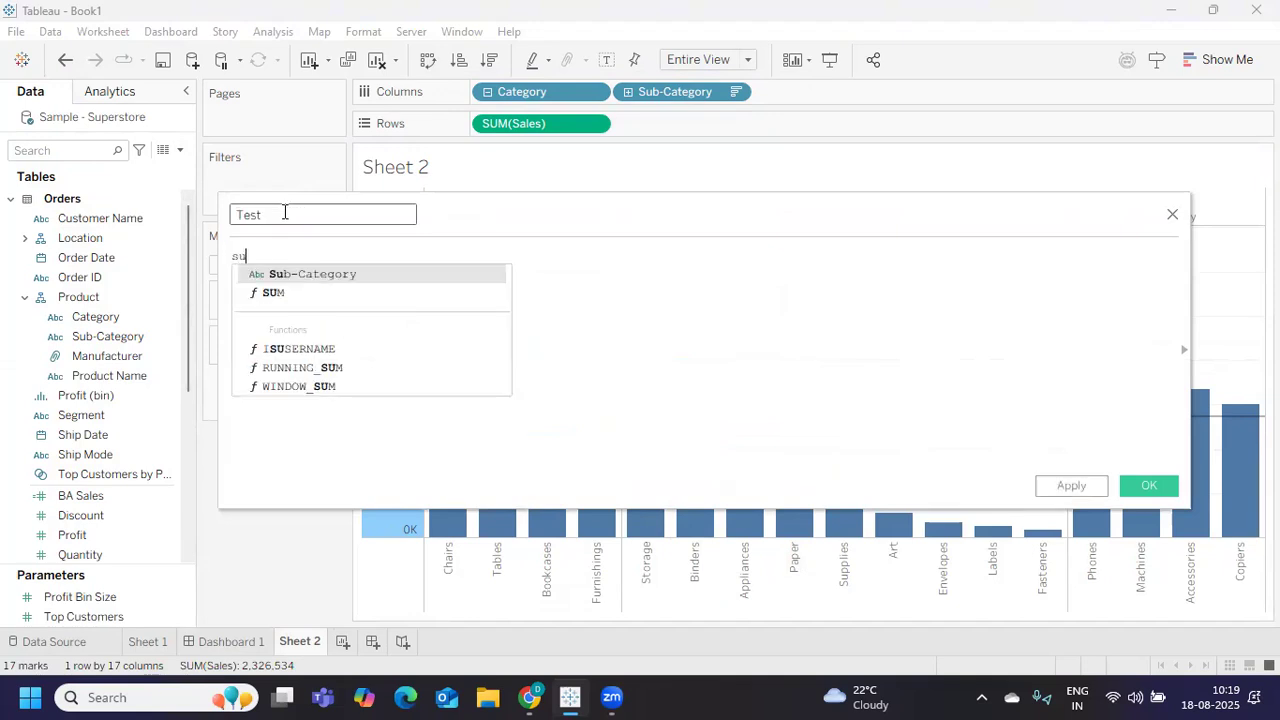
key("Return")
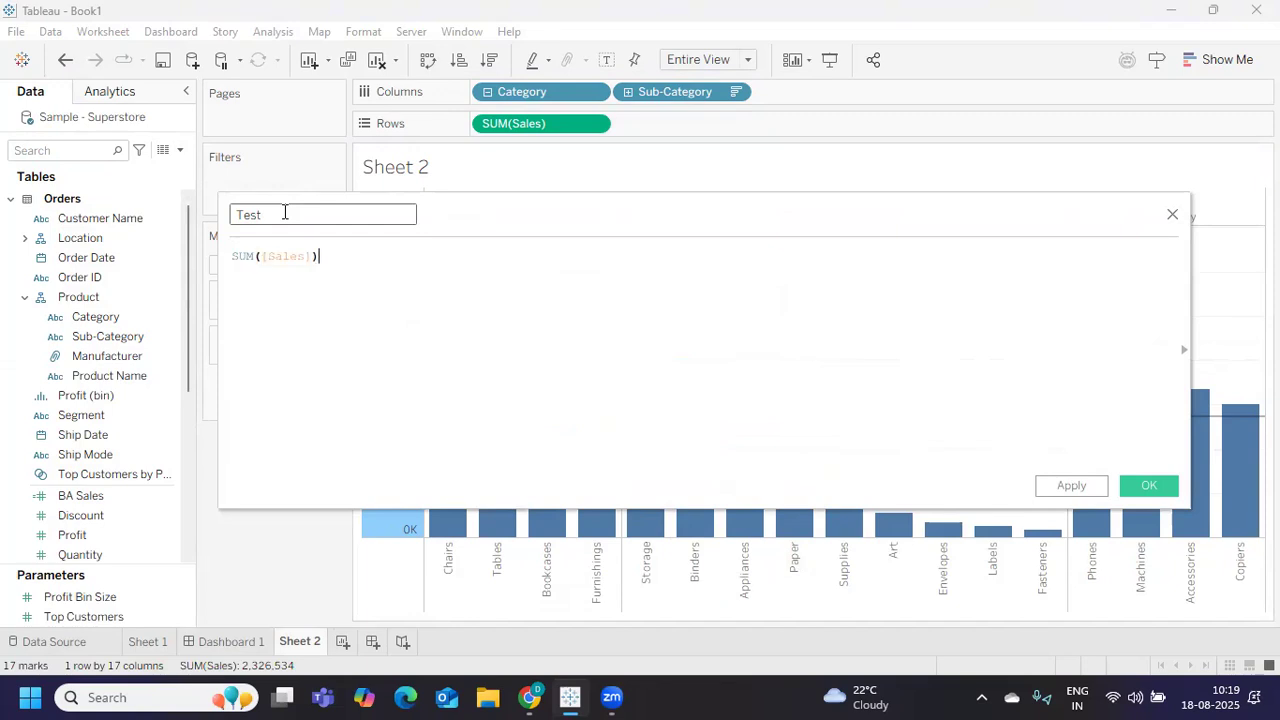
type(")>win")
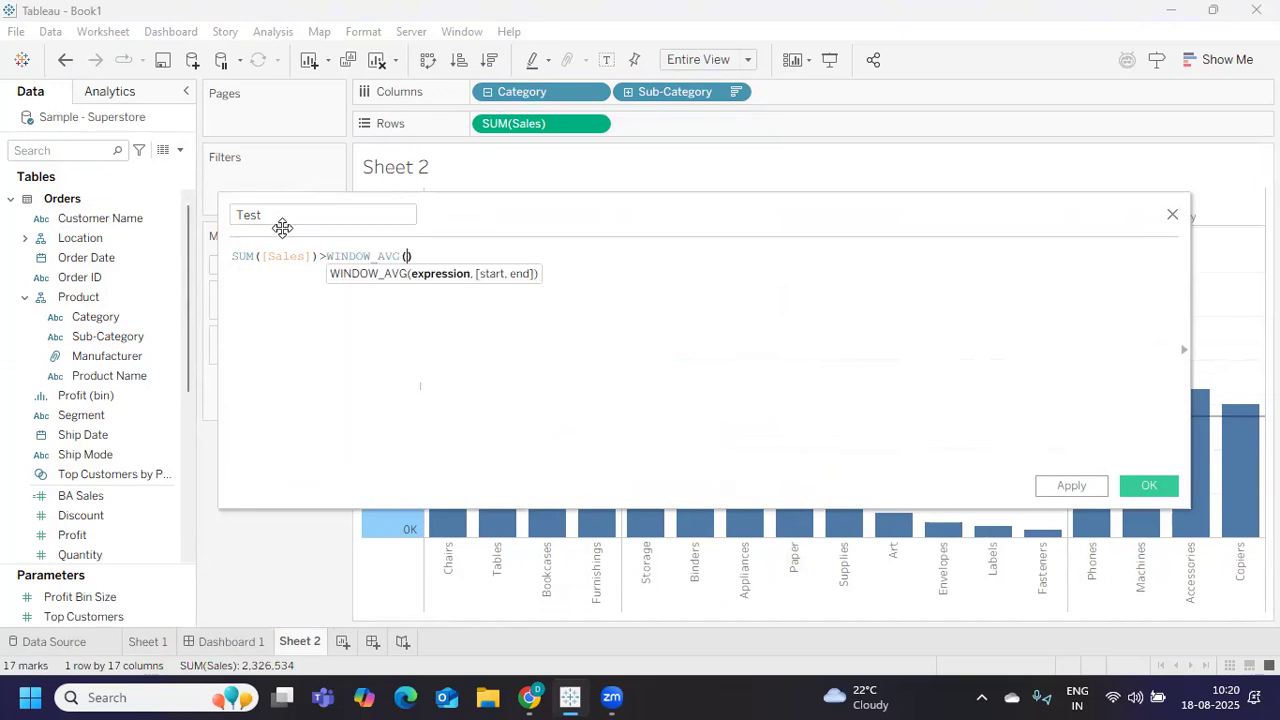
key("Return")
type("s")
key("BackSpace")
type("sum")
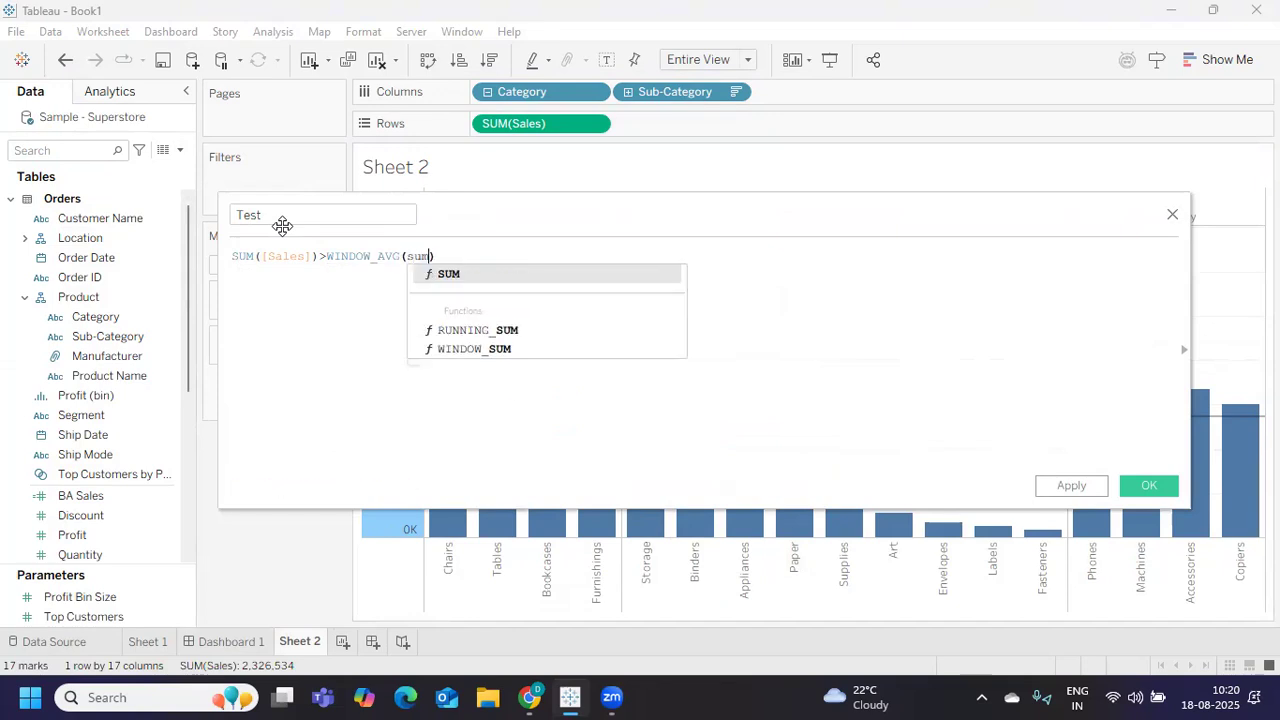
key("Return")
type("sa")
key("Return")
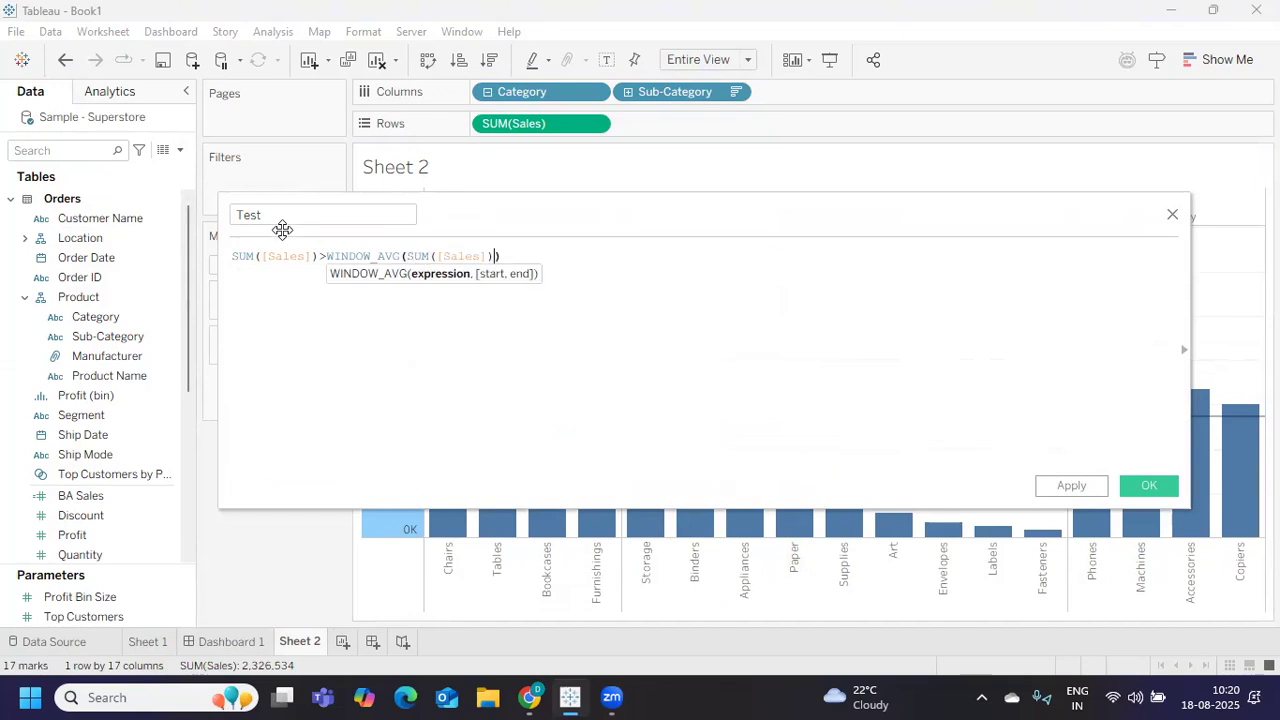
type(")")
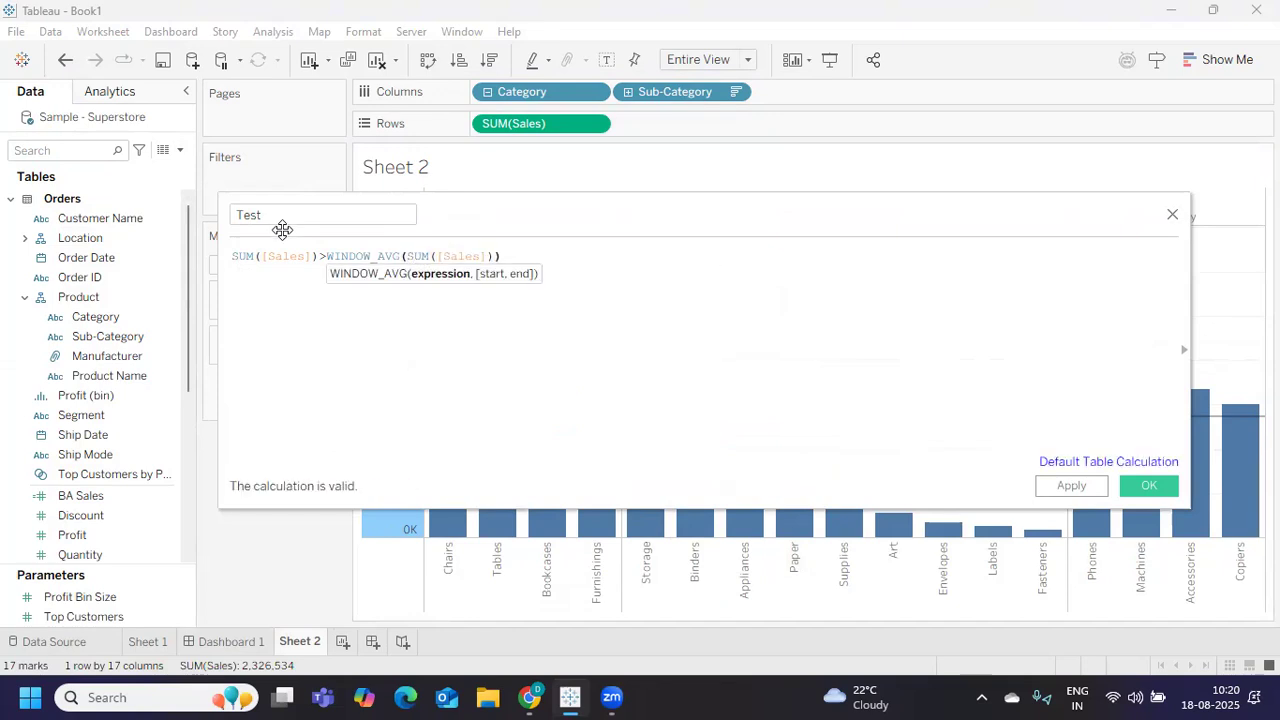
left_click(1069, 487)
left_click(1148, 486)
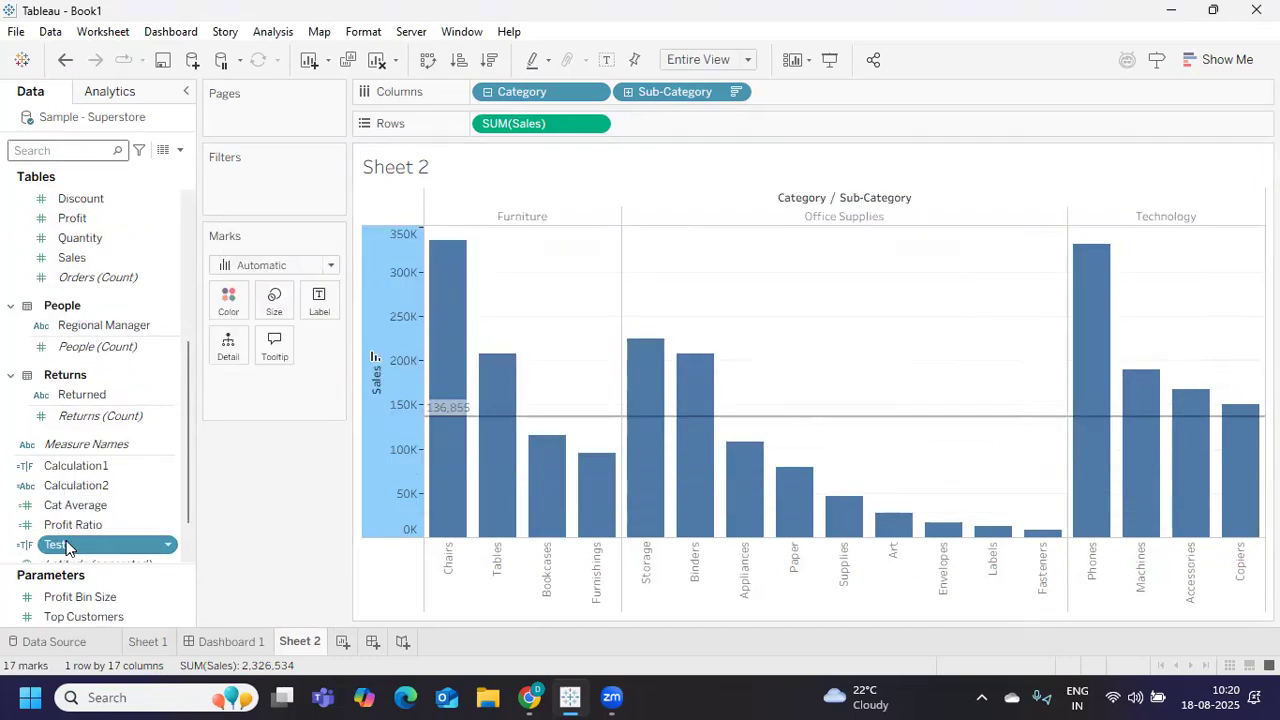
left_click_drag(66, 547, 228, 297)
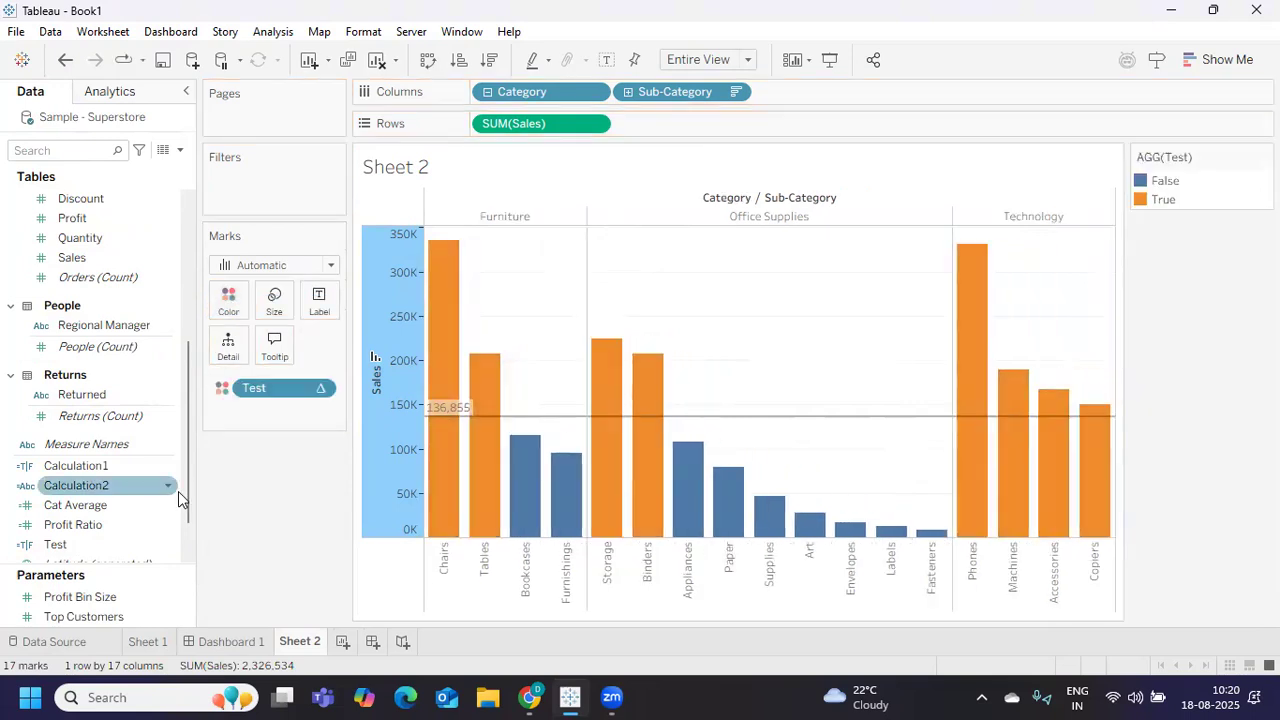
mouse_move(466, 440)
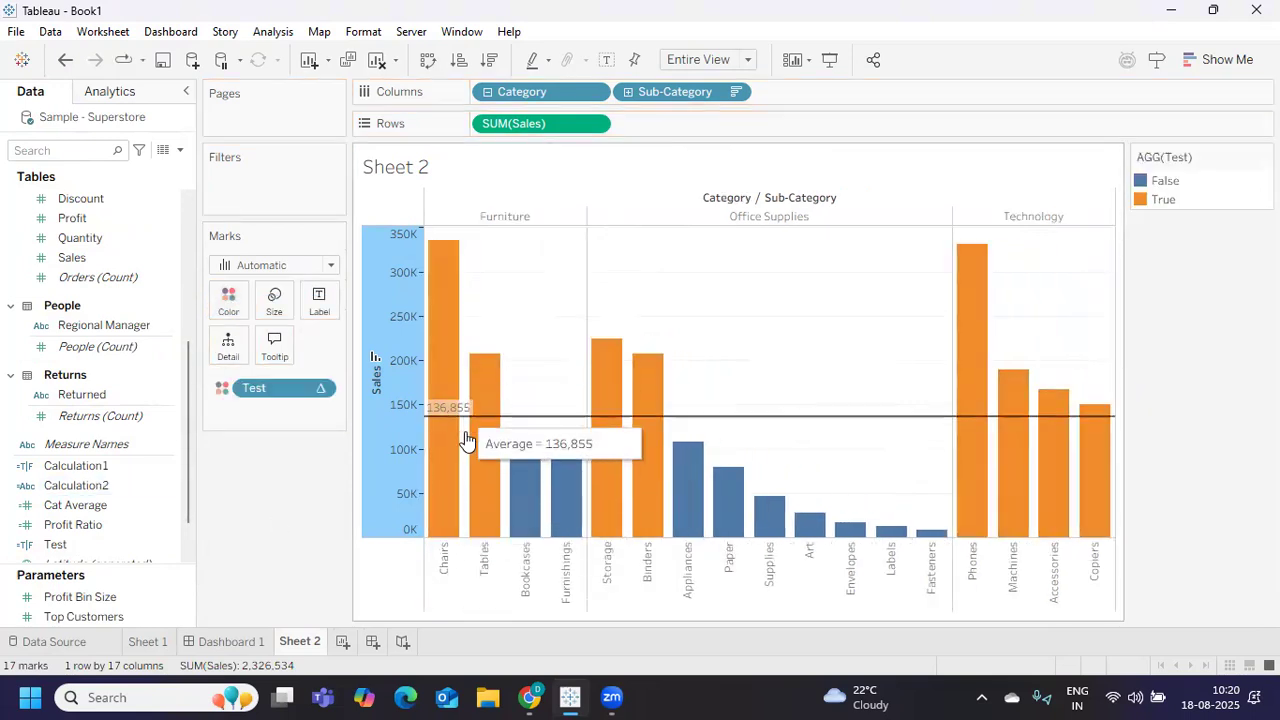
mouse_move(491, 382)
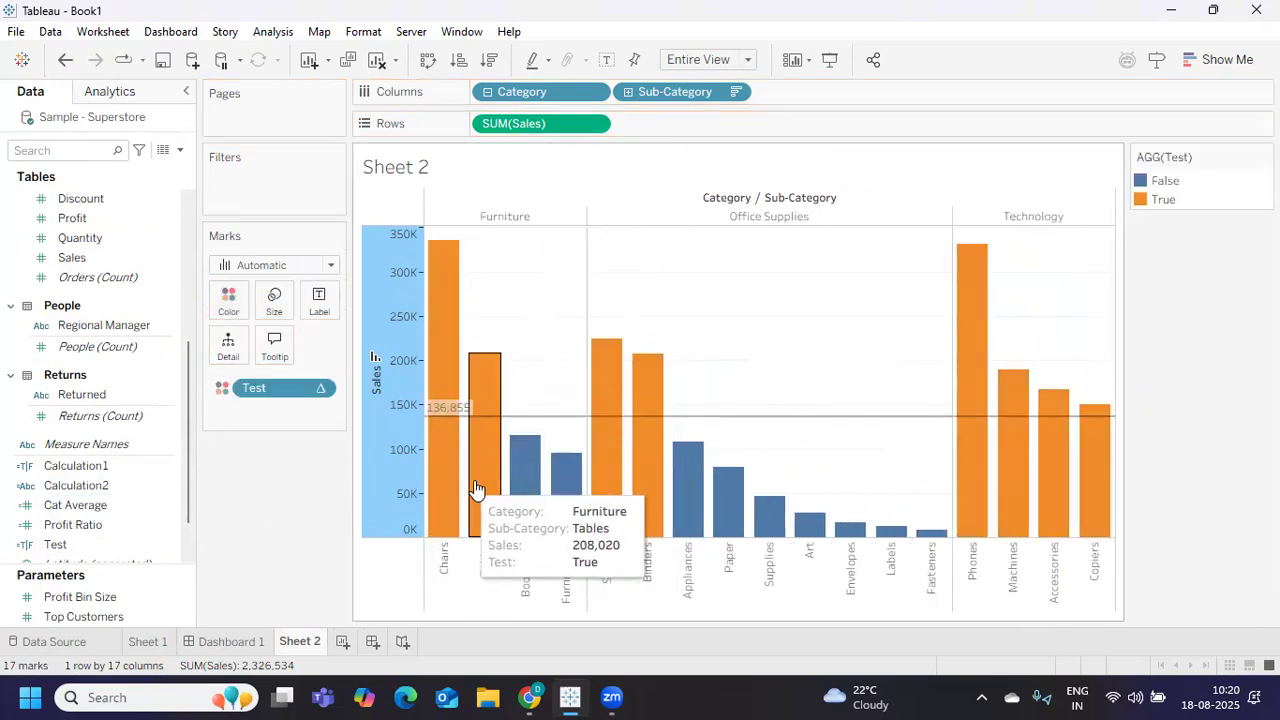
mouse_move(560, 488)
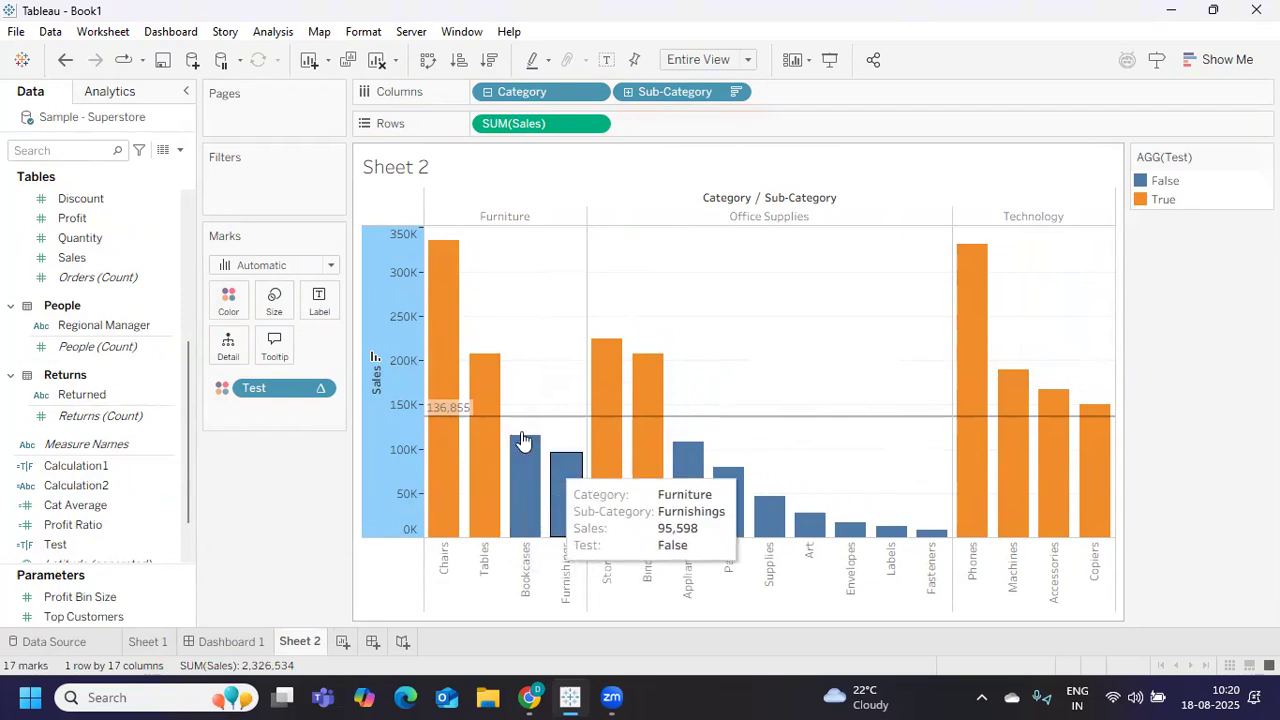
mouse_move(630, 422)
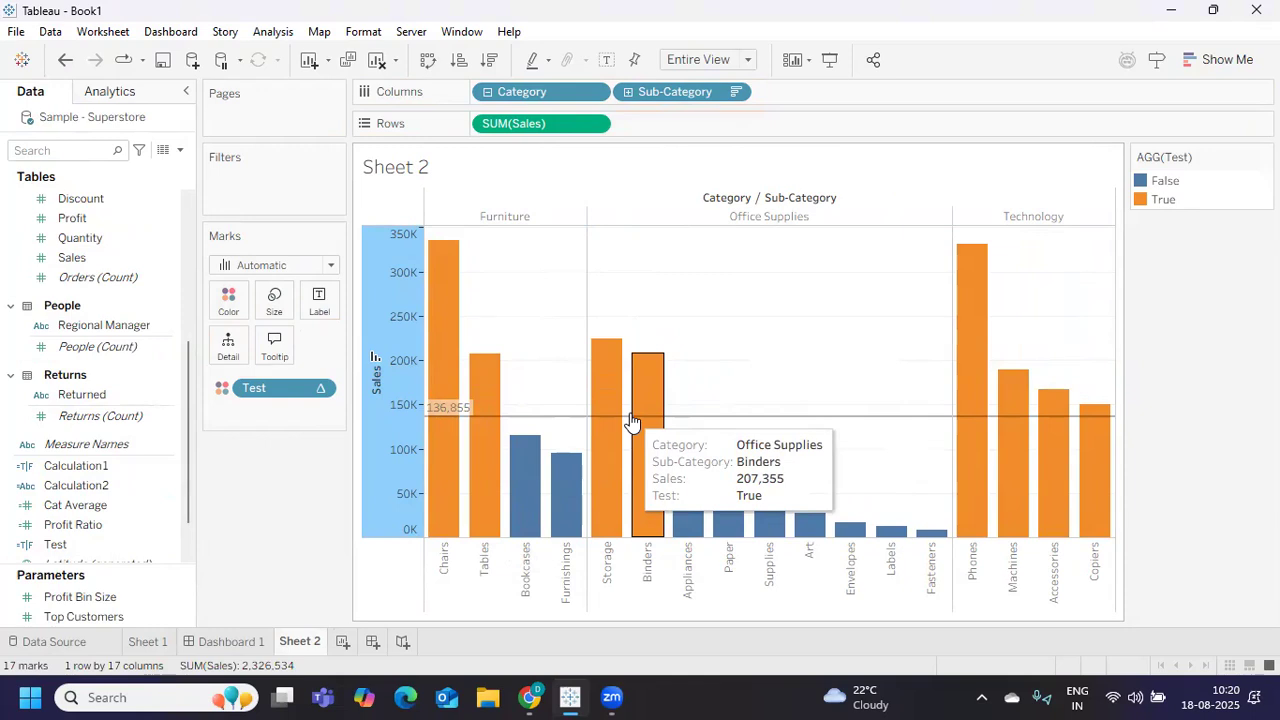
mouse_move(505, 498)
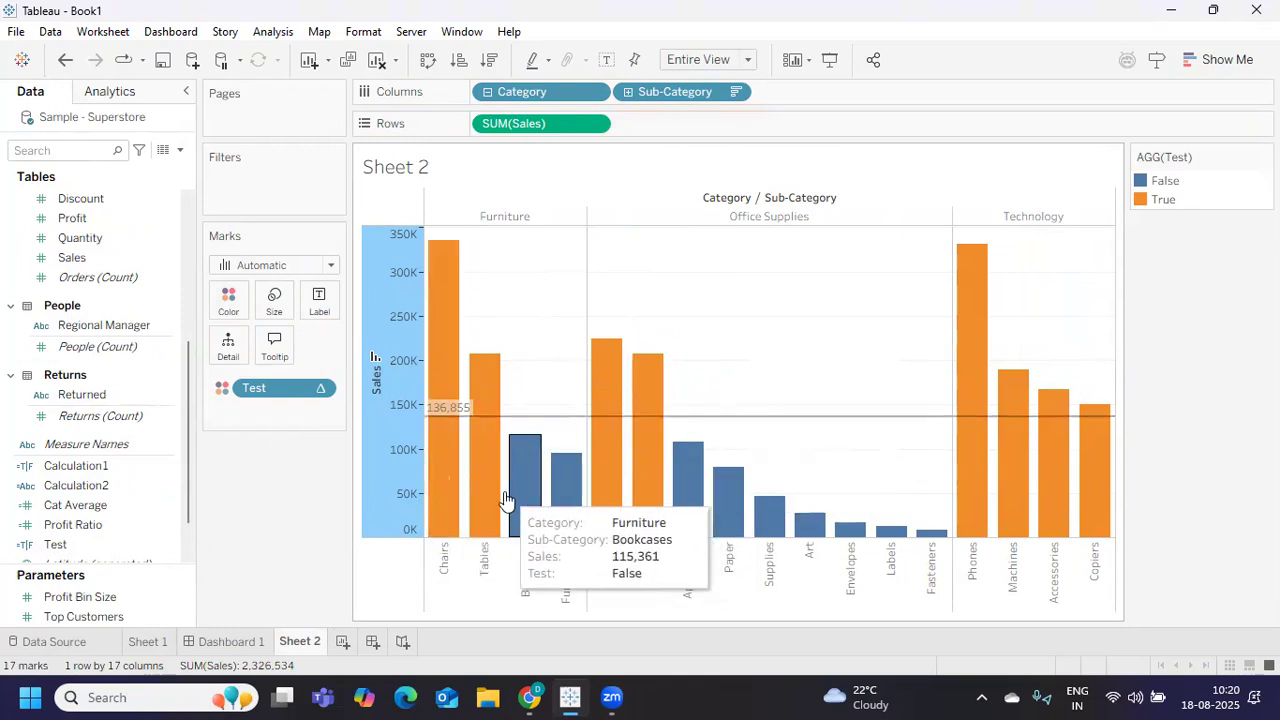
mouse_move(972, 293)
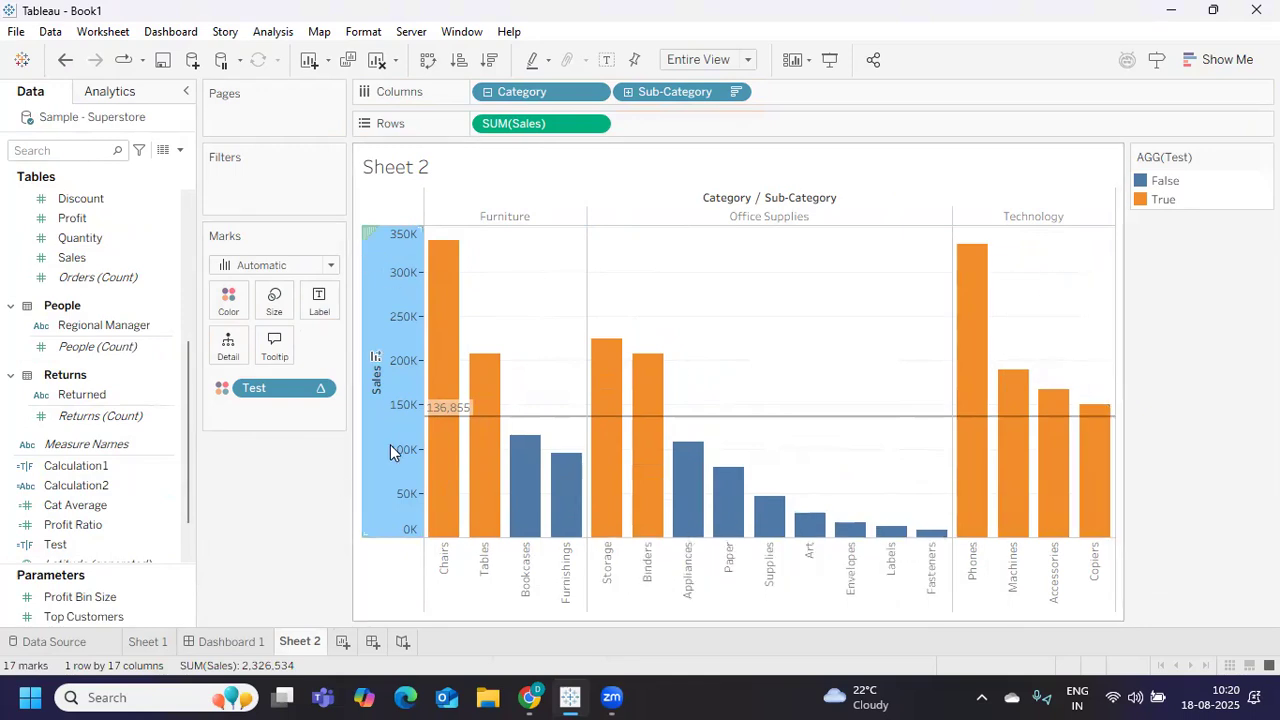
mouse_move(499, 427)
mouse_move(451, 368)
left_click_drag(291, 391, 237, 546)
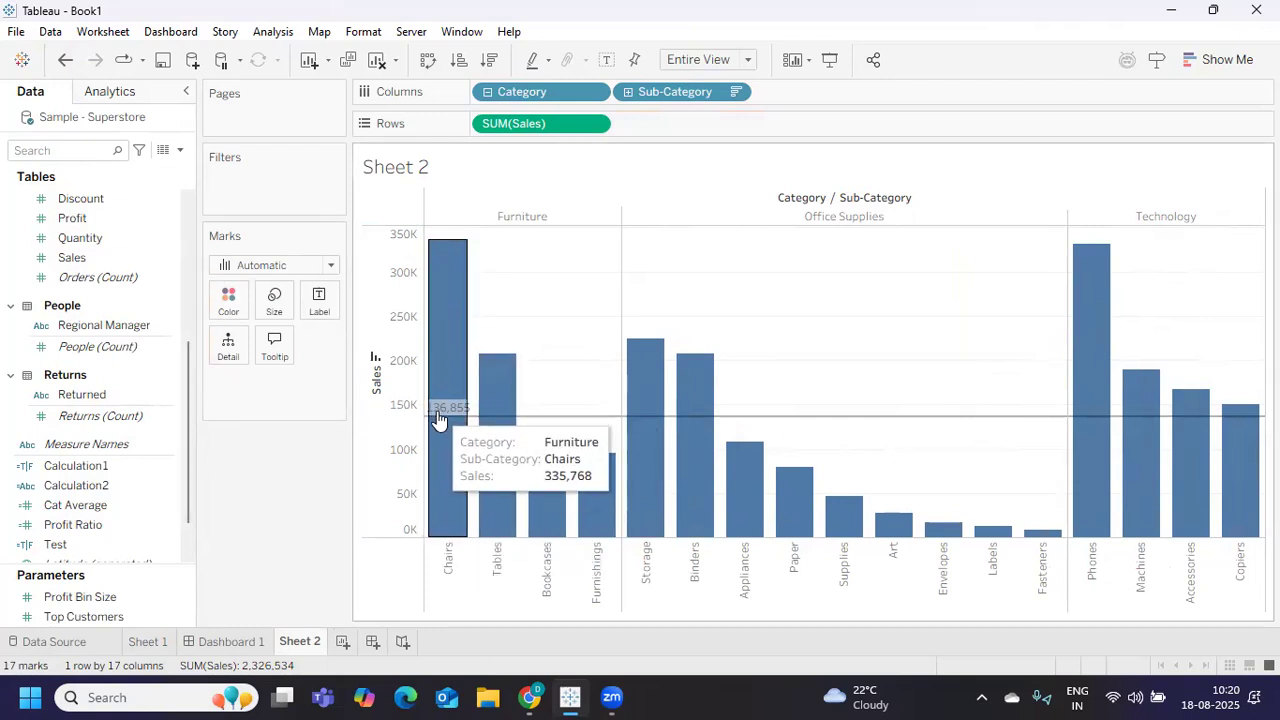
- Start a new calculated field named Average Sales for Cat
left_click(180, 150)
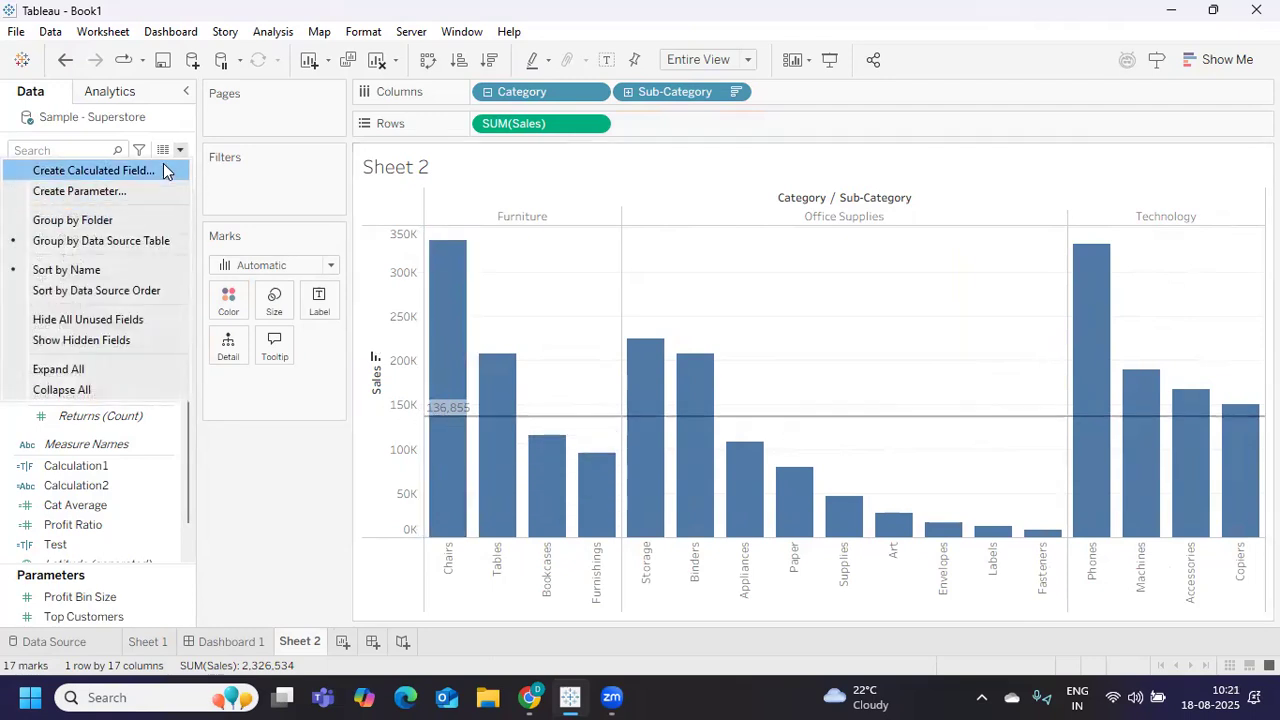
left_click(165, 171)
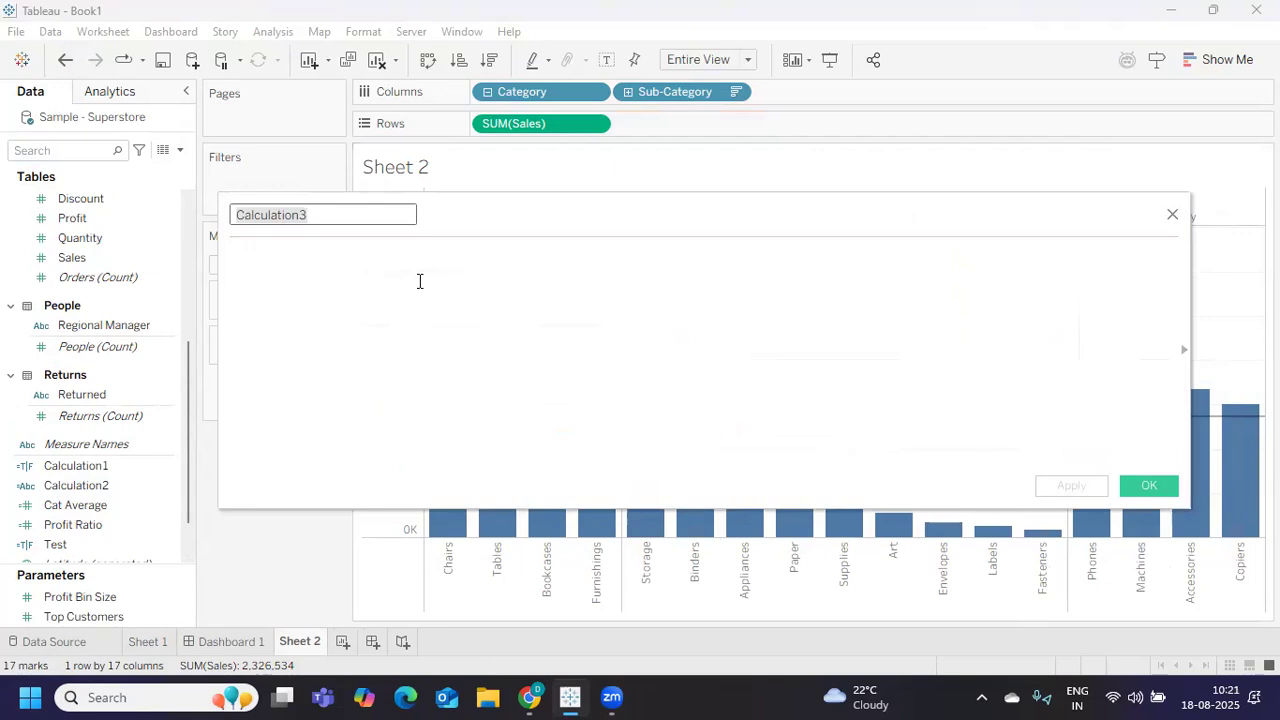
type("Averag")
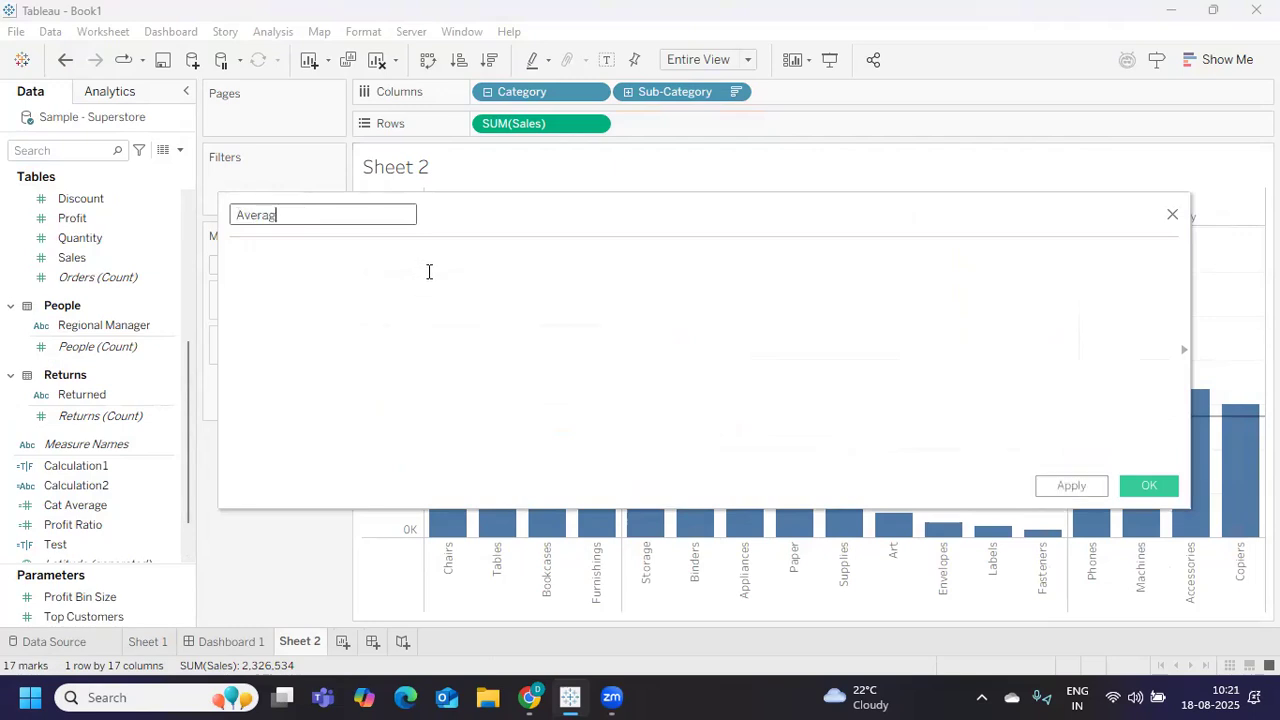
type("e Sales for Cat")
left_click(427, 262)
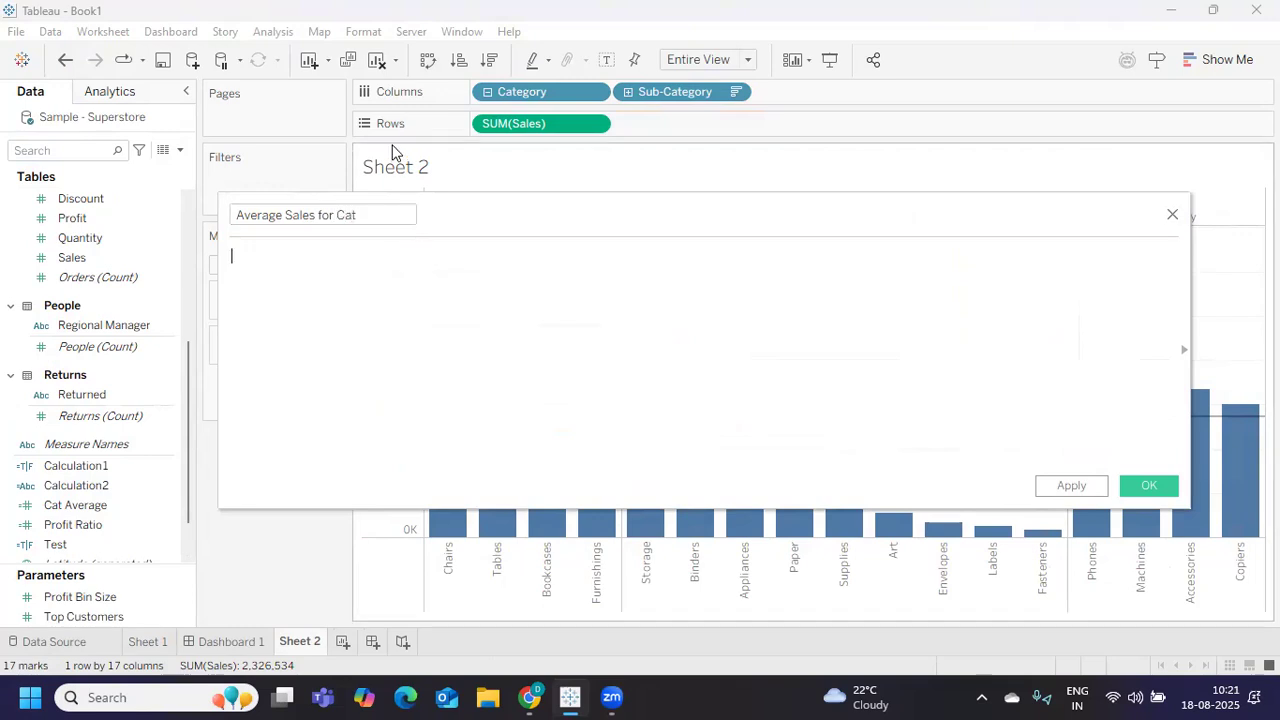
- Write the inner expression { FIXED [Category],[Sub-Category]:SUM([Sales])}
type("{ fi")
key("Return")
type("cat")
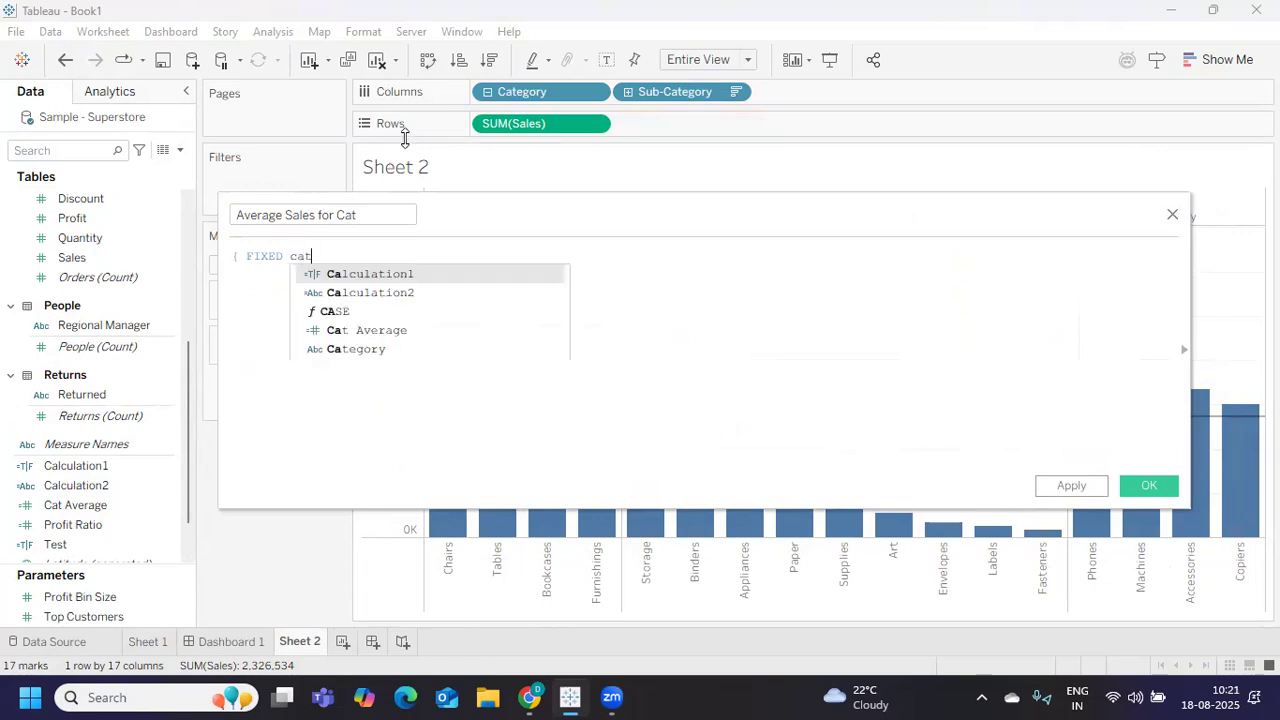
type("eg")
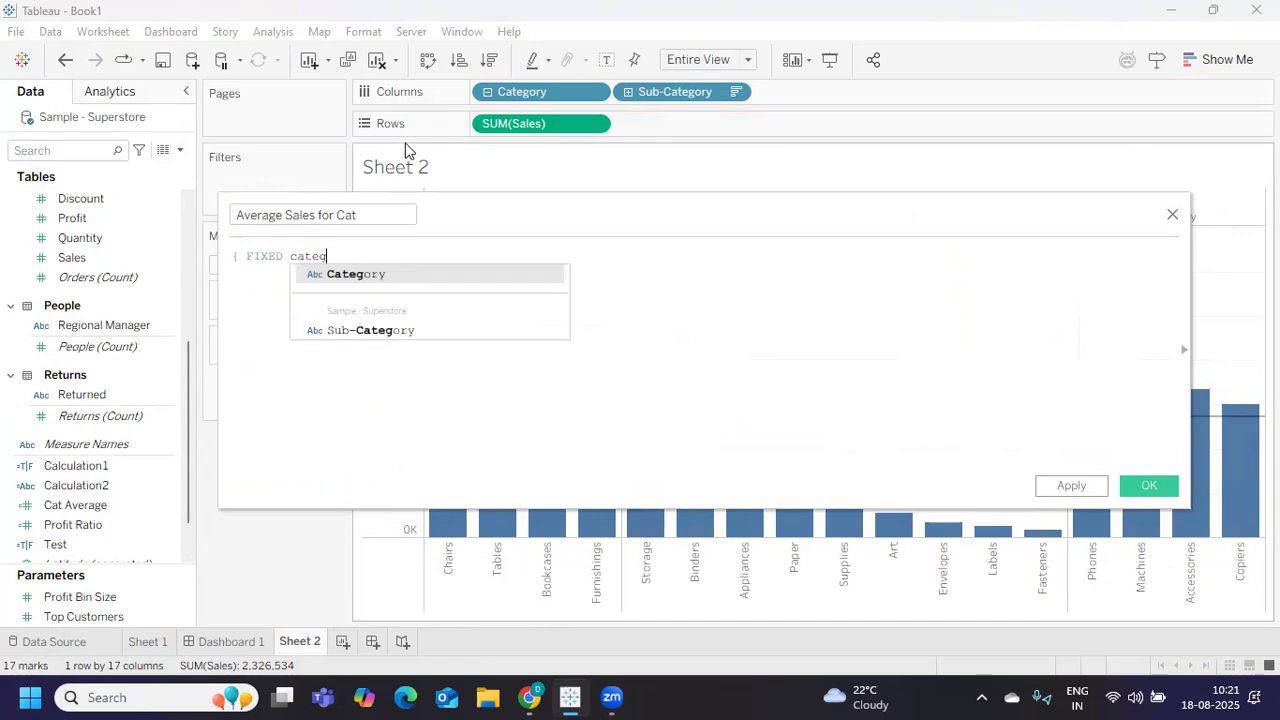
key("Return")
type(",sub")
key("Return")
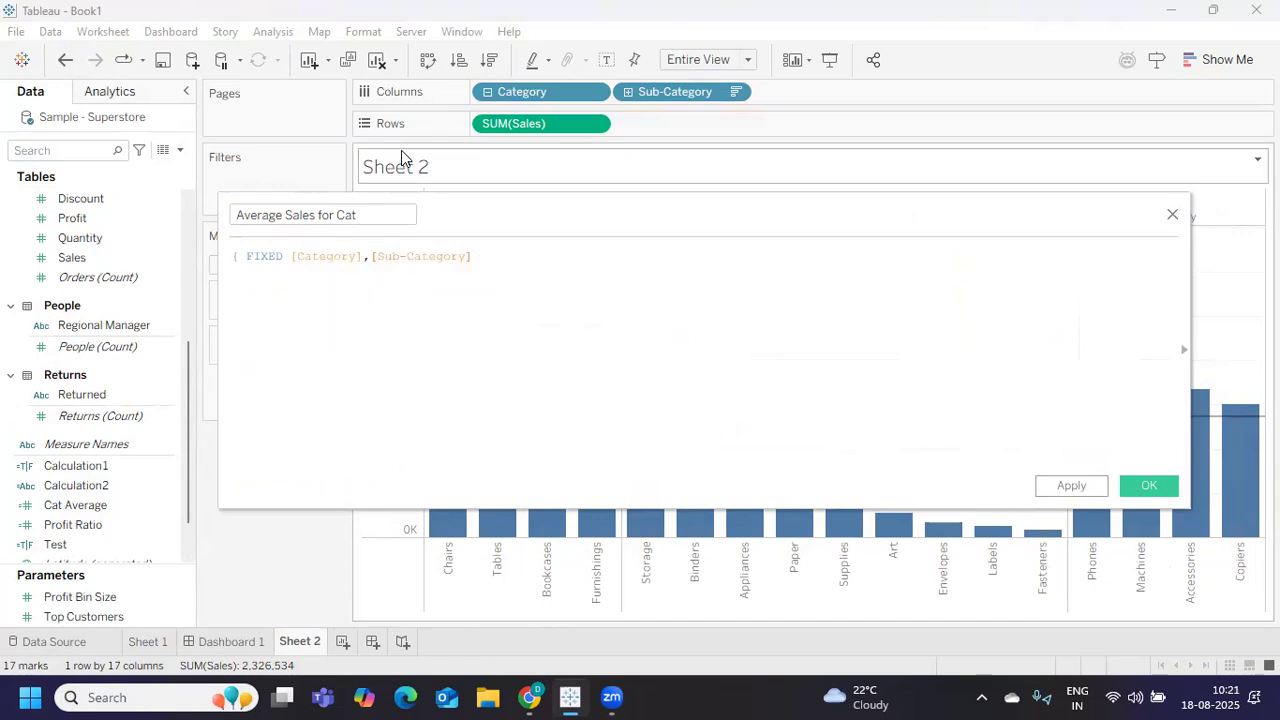
type(":sum")
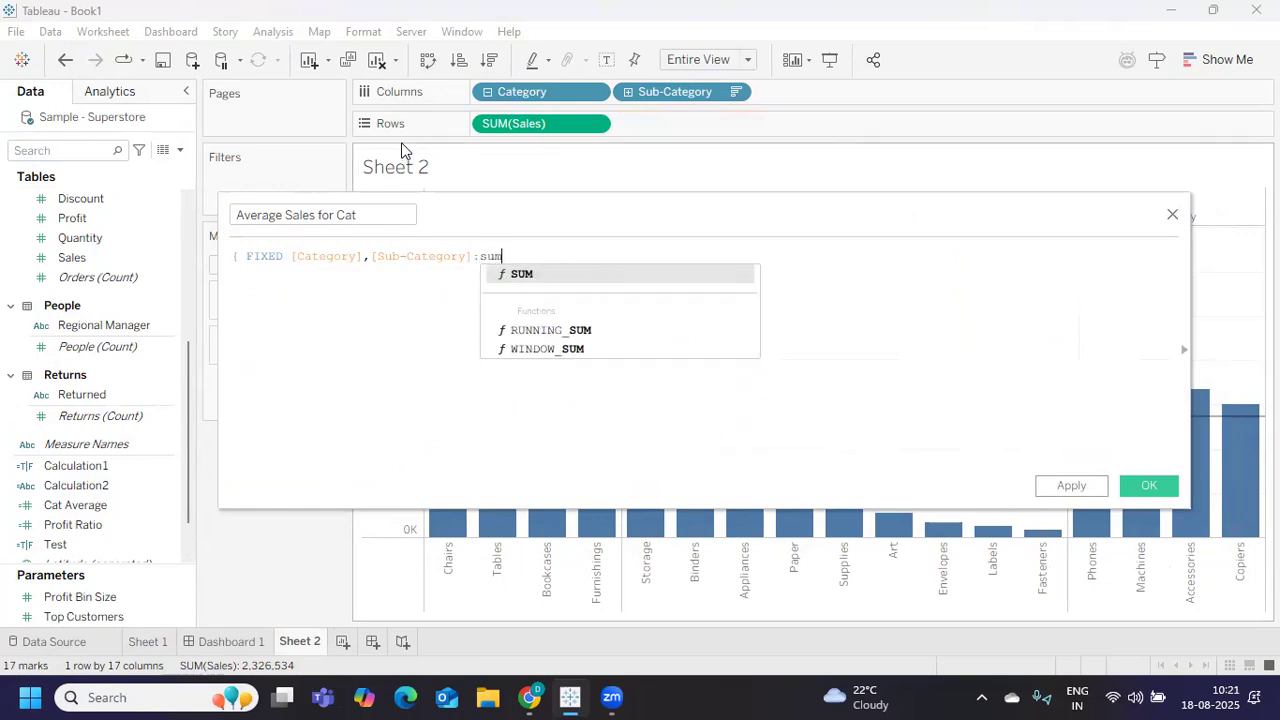
key("Return")
type("sa")
key("Return")
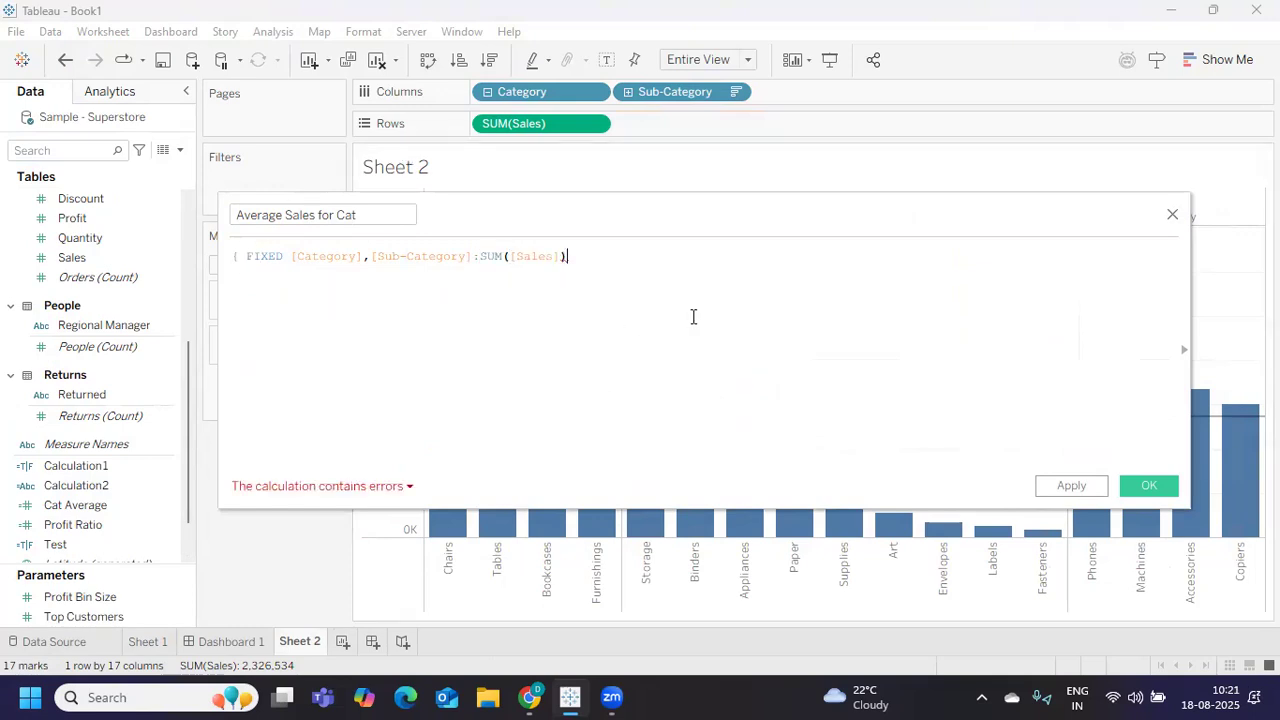
type("}")
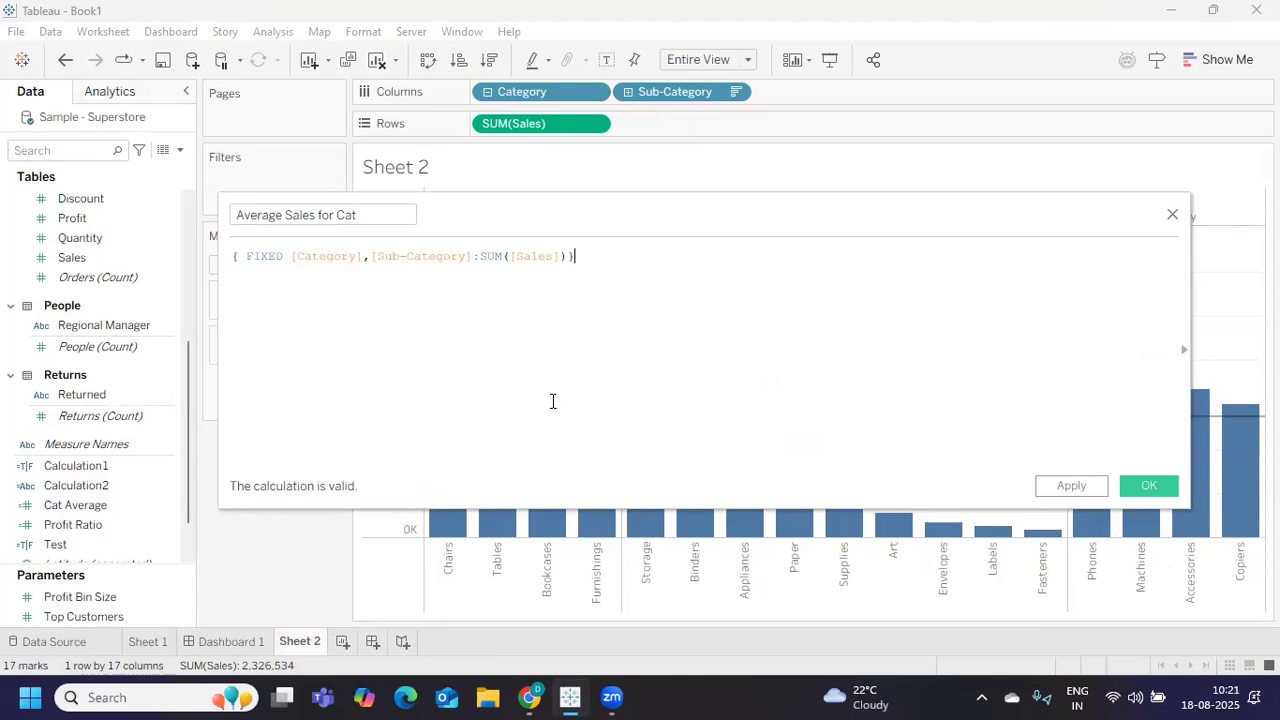
- Wrap it as { FIXED : AVG(...)} and save the Average Sales for Cat field
left_click(232, 258)
type("{ FIXED ")
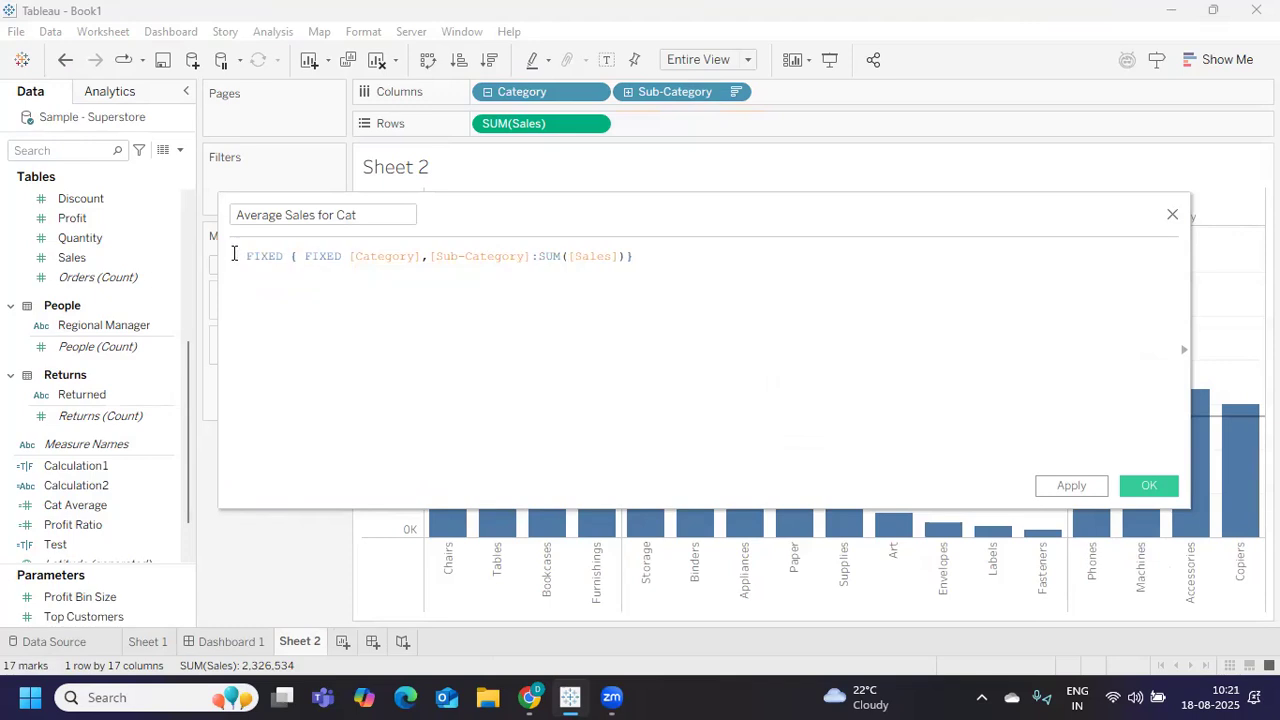
type("L")
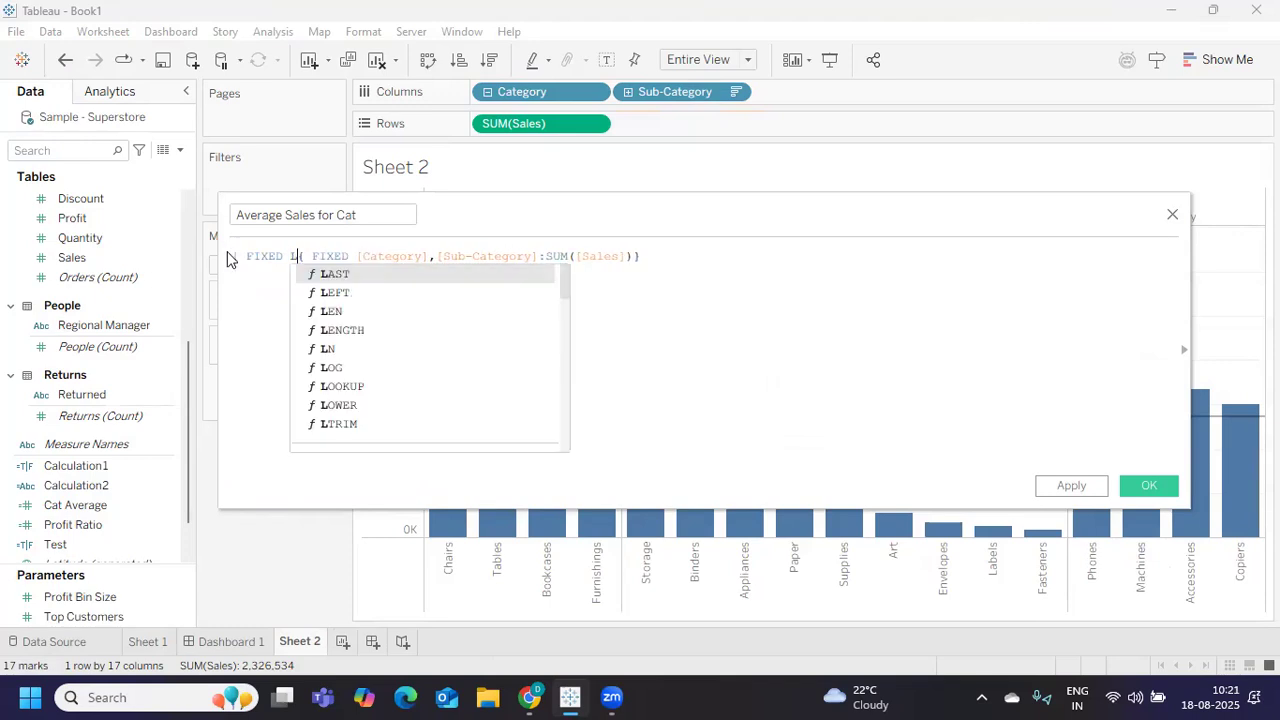
key("Escape")
key("BackSpace")
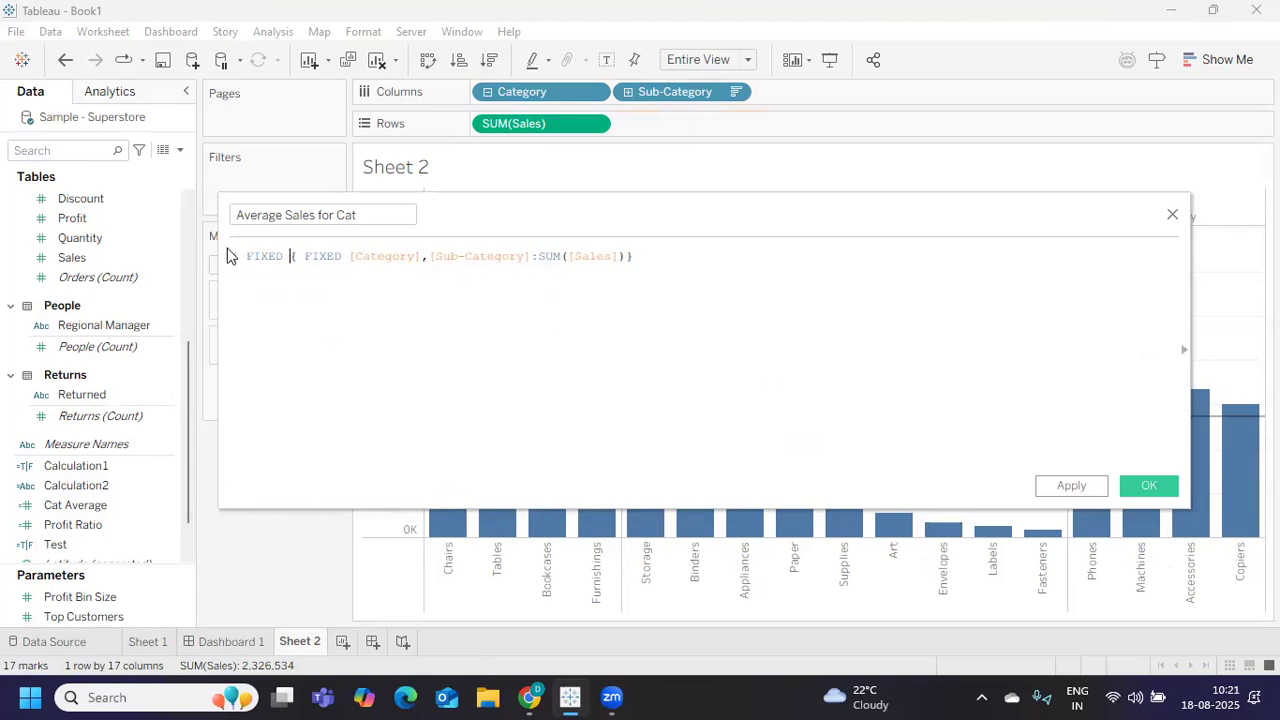
type(": avg")
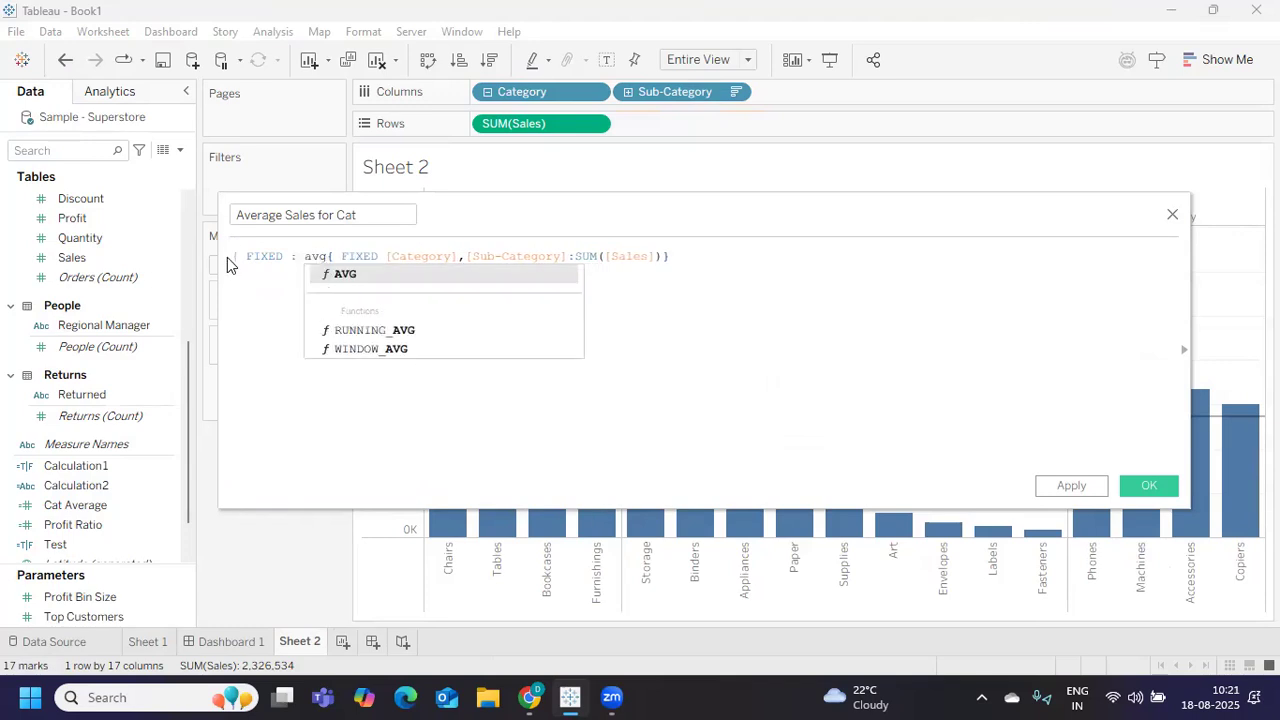
type("(")
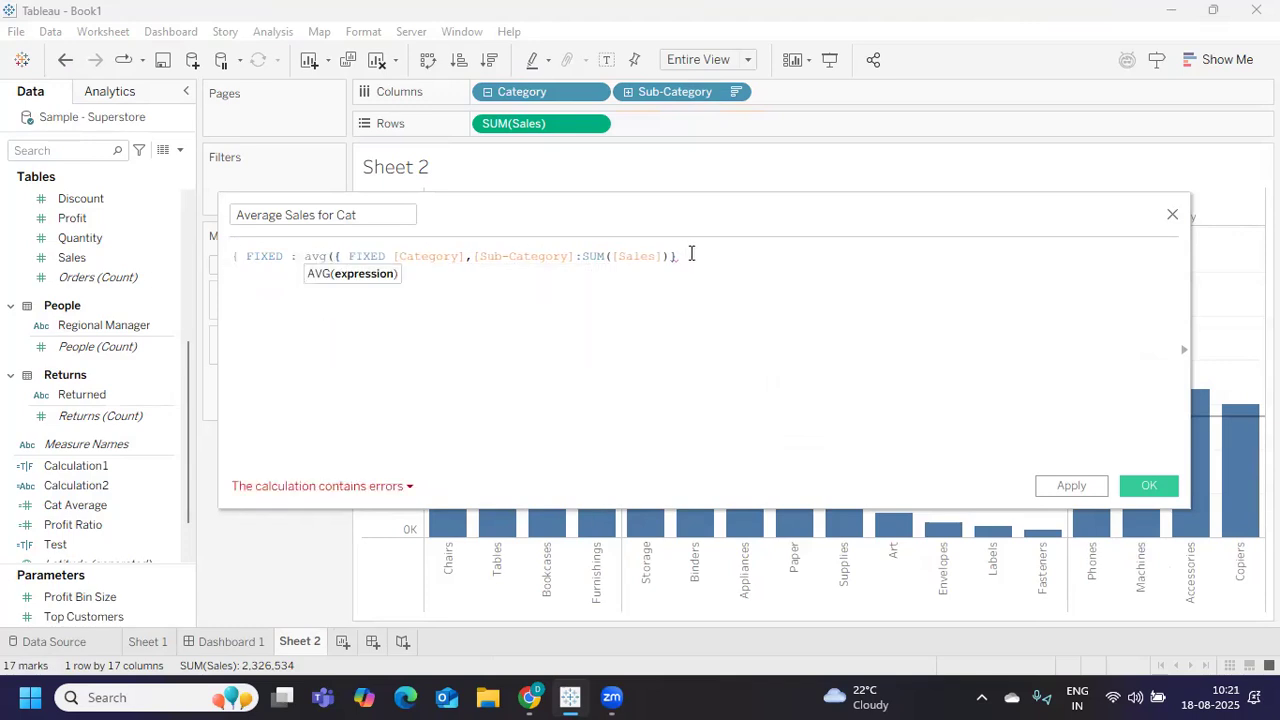
type(")}")
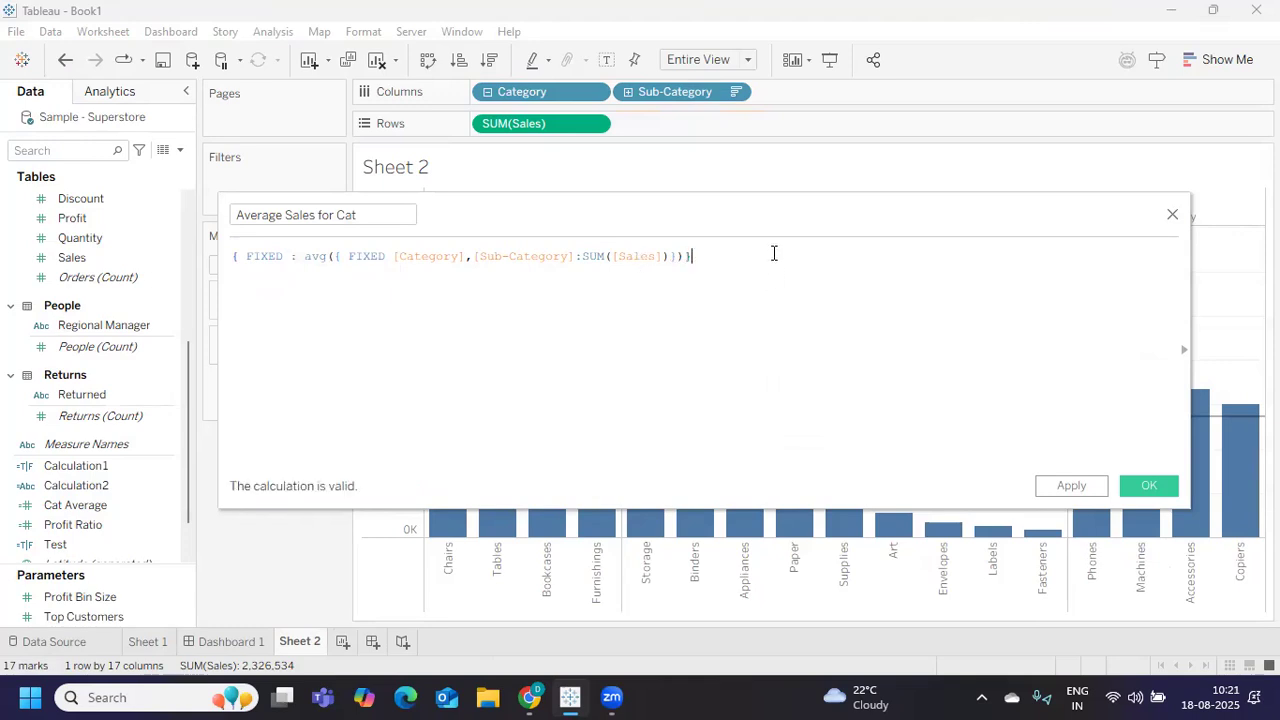
left_click_drag(771, 254, 206, 251)
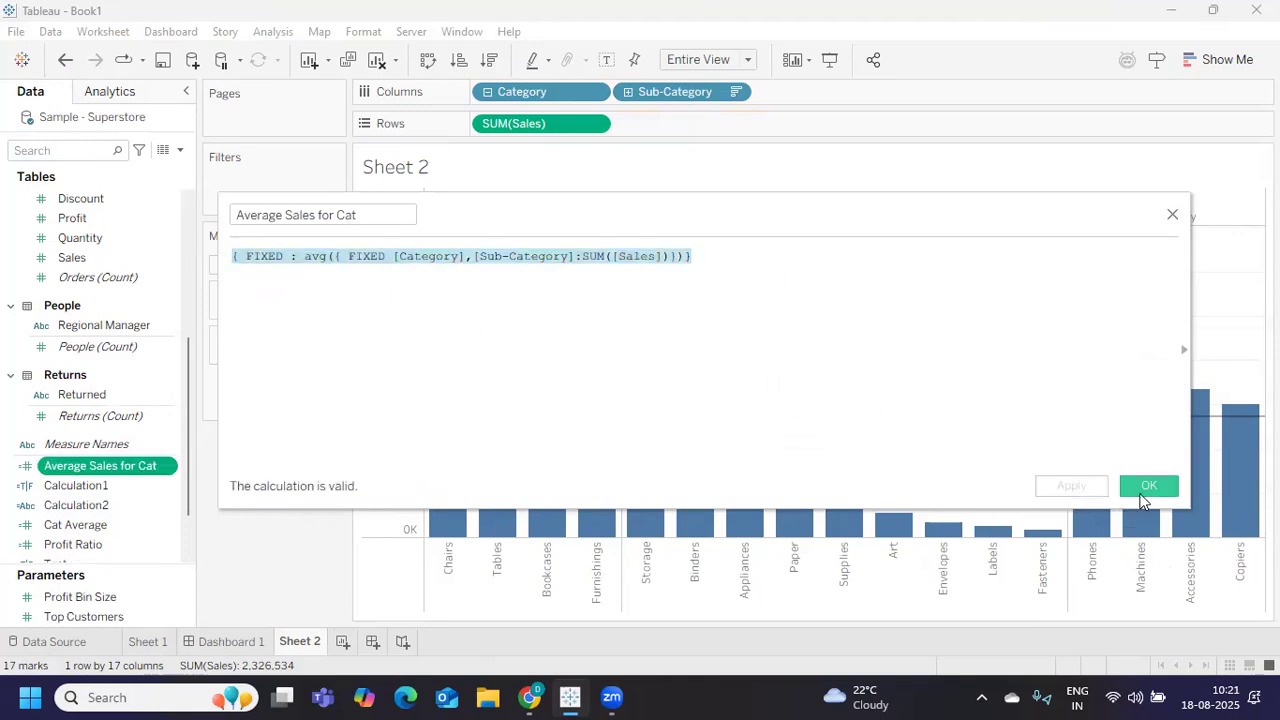
left_click(1147, 486)
left_click_drag(51, 466, 319, 302)
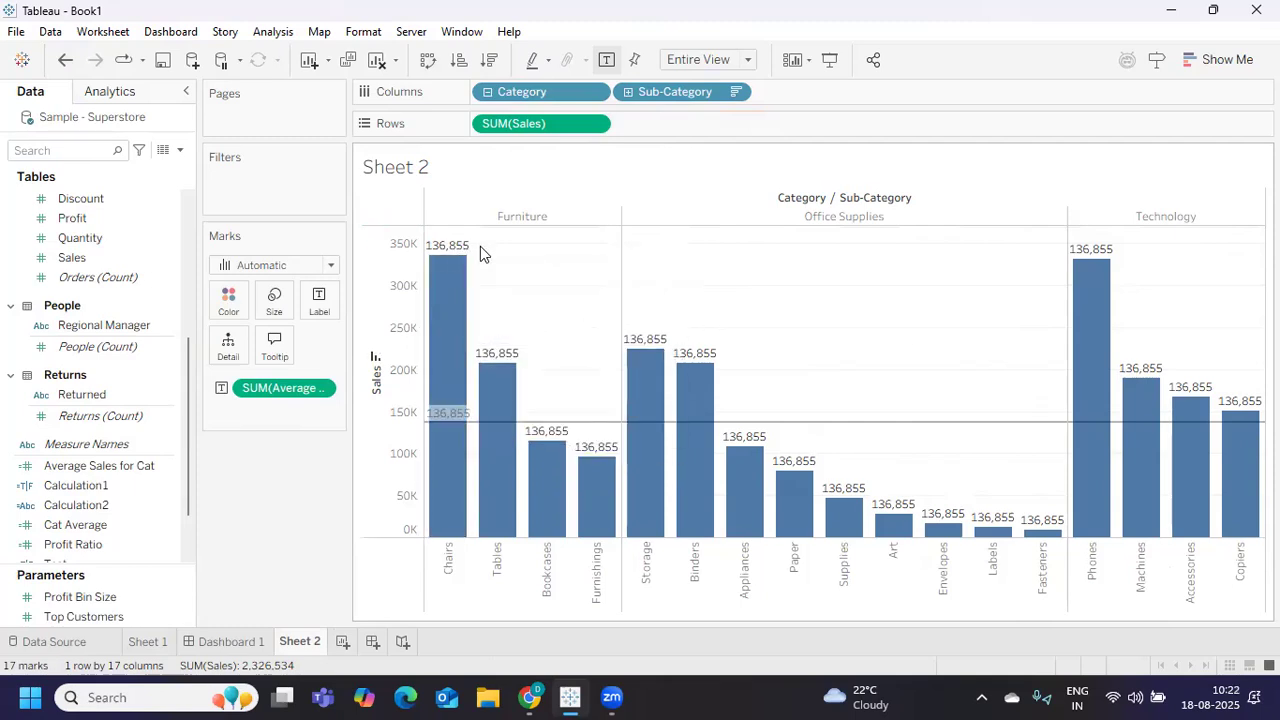
left_click_drag(251, 390, 255, 461)
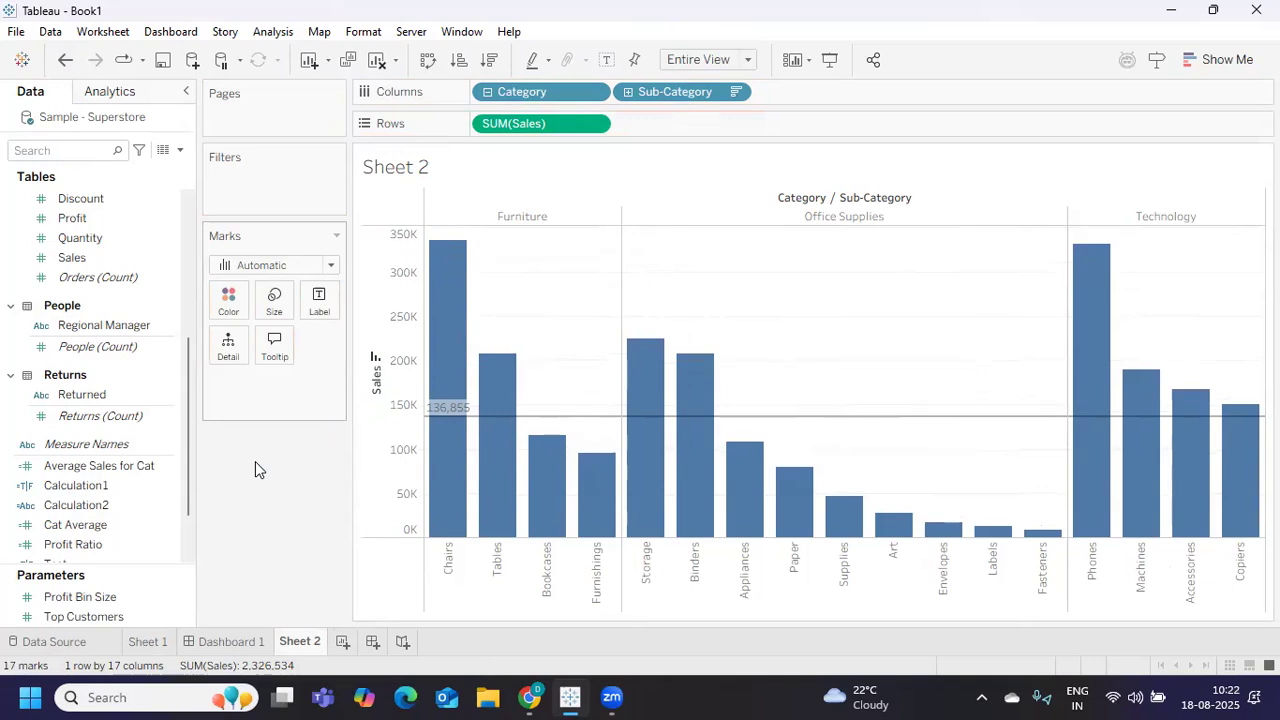
- Select the Average Sales for Cat field in the Data pane and clear the field search
left_click(138, 485)
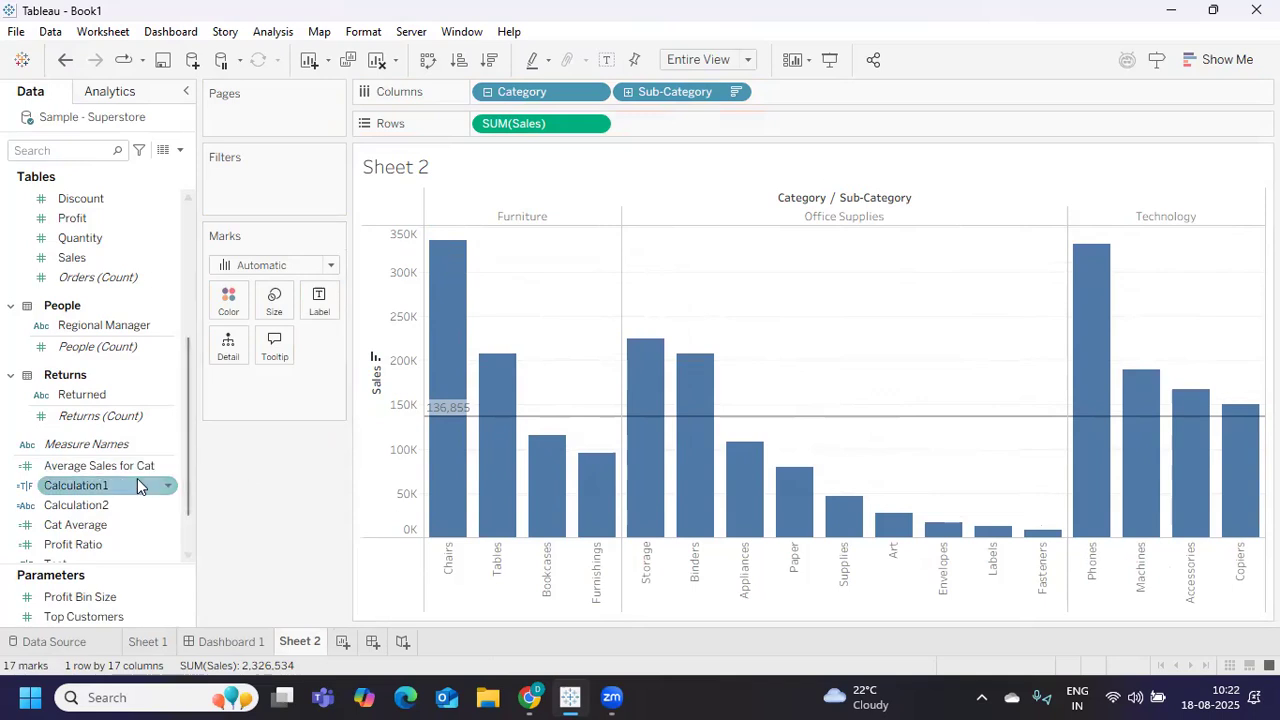
left_click(145, 468)
scroll(145, 468, "up", 2)
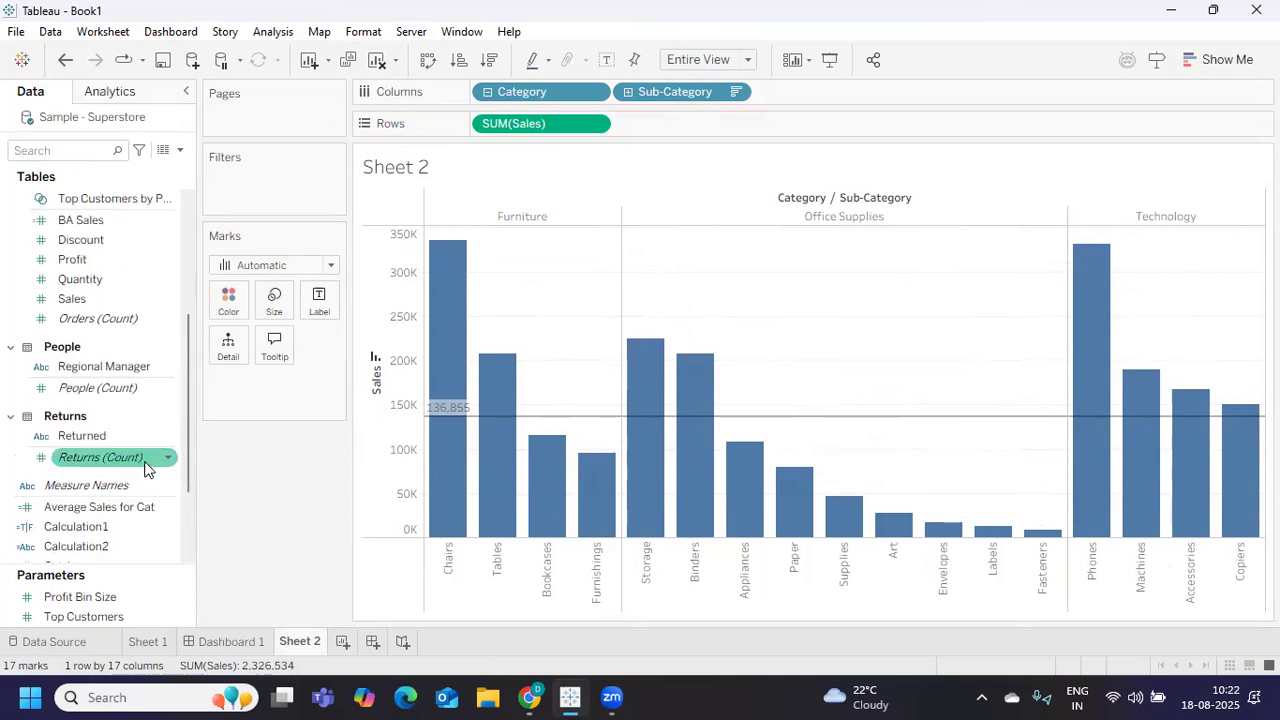
scroll(145, 468, "up", 1)
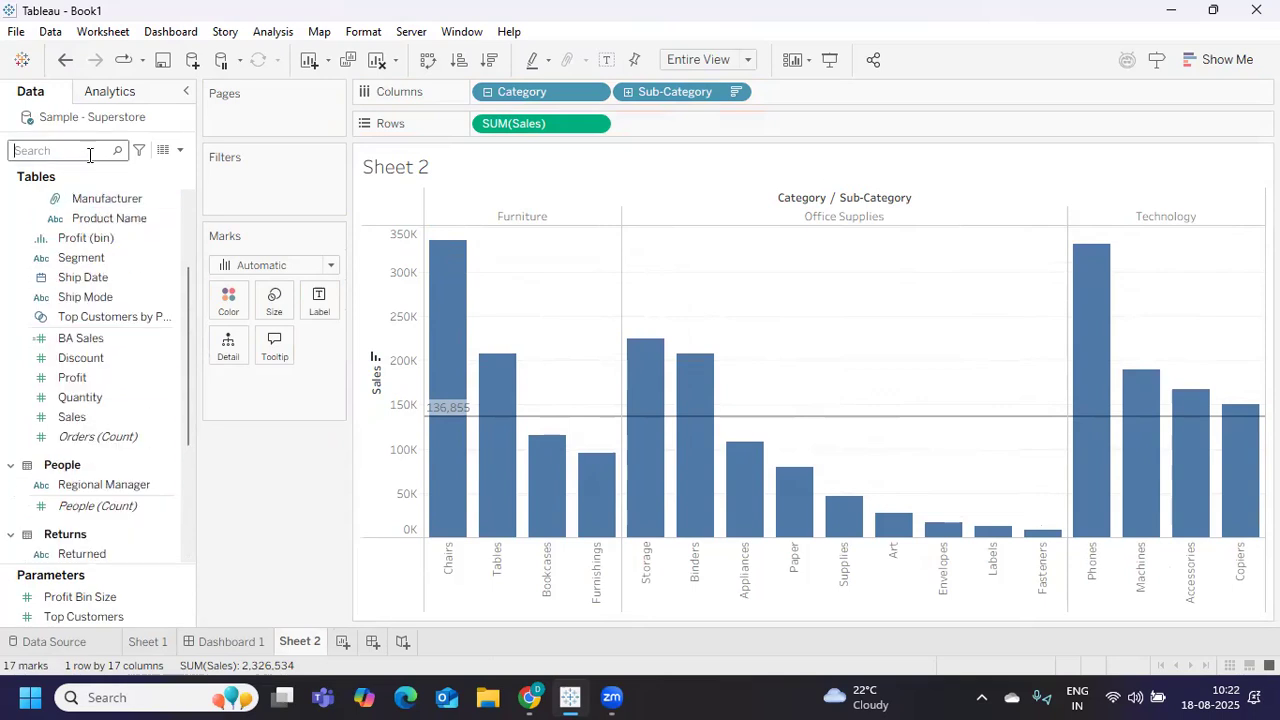
type("sa")
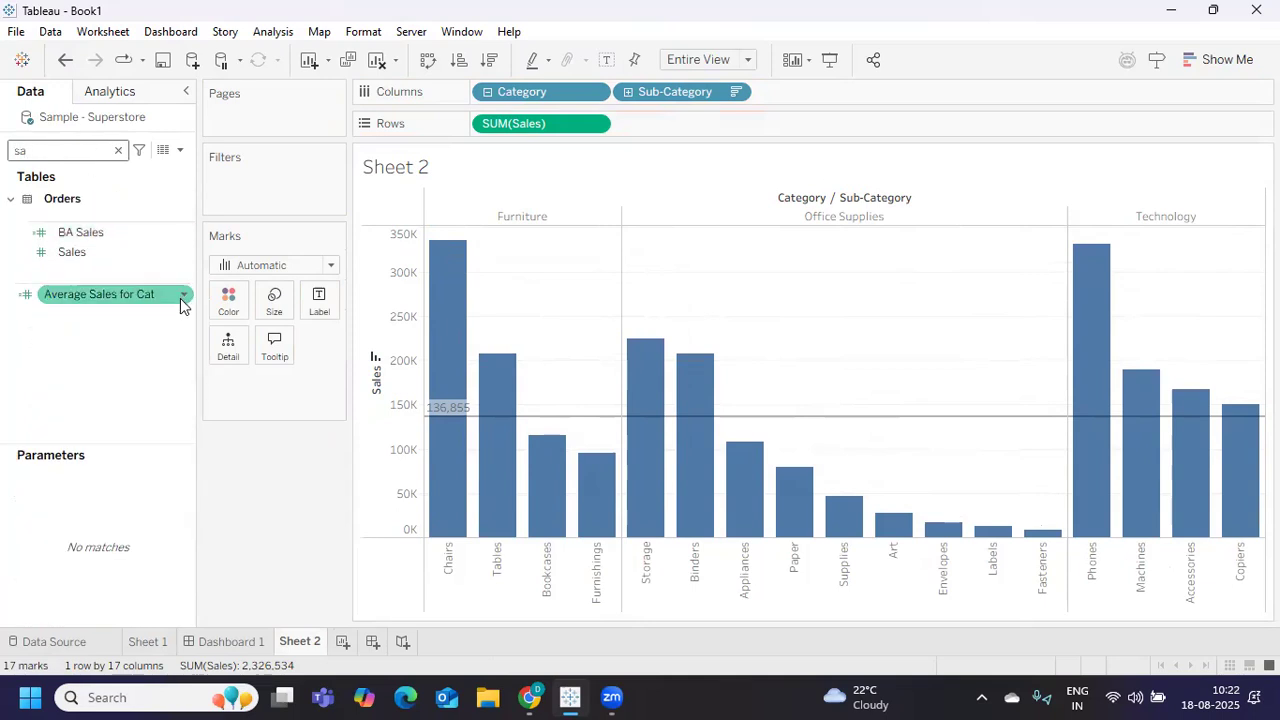
left_click(118, 150)
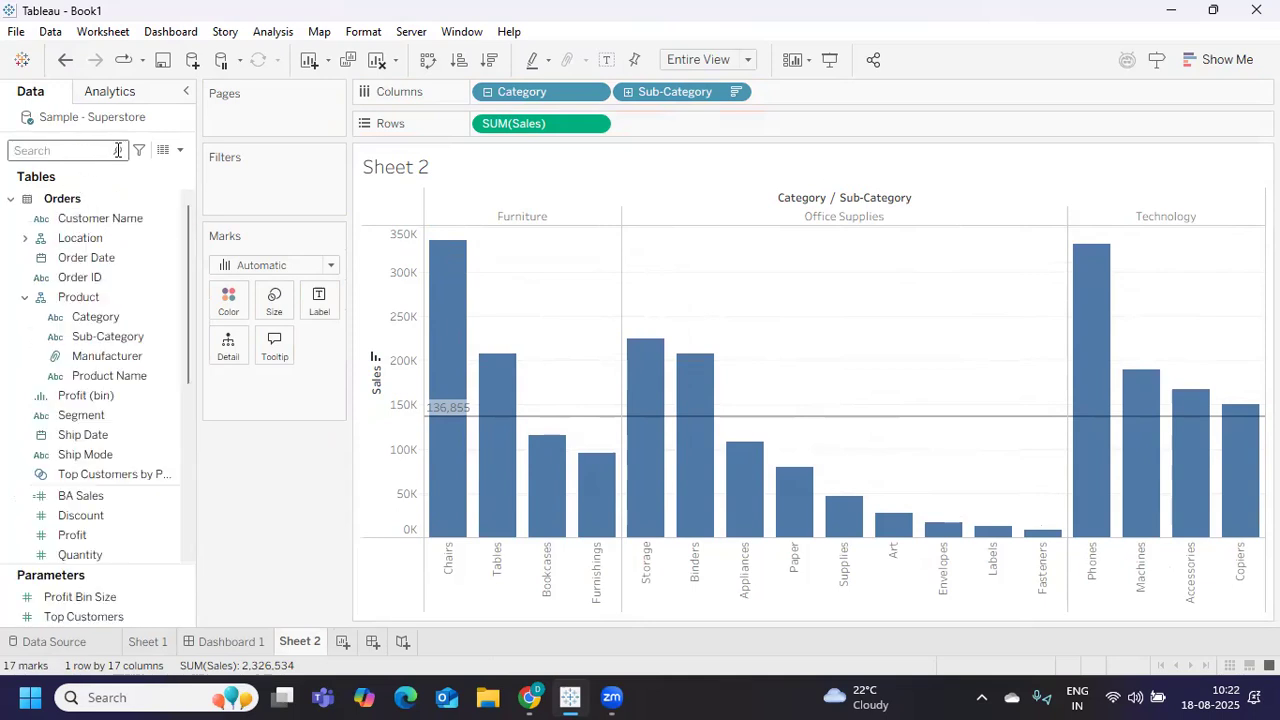
- Search 'av' and view the Cat Average formula, closing the editor without changes
type("av")
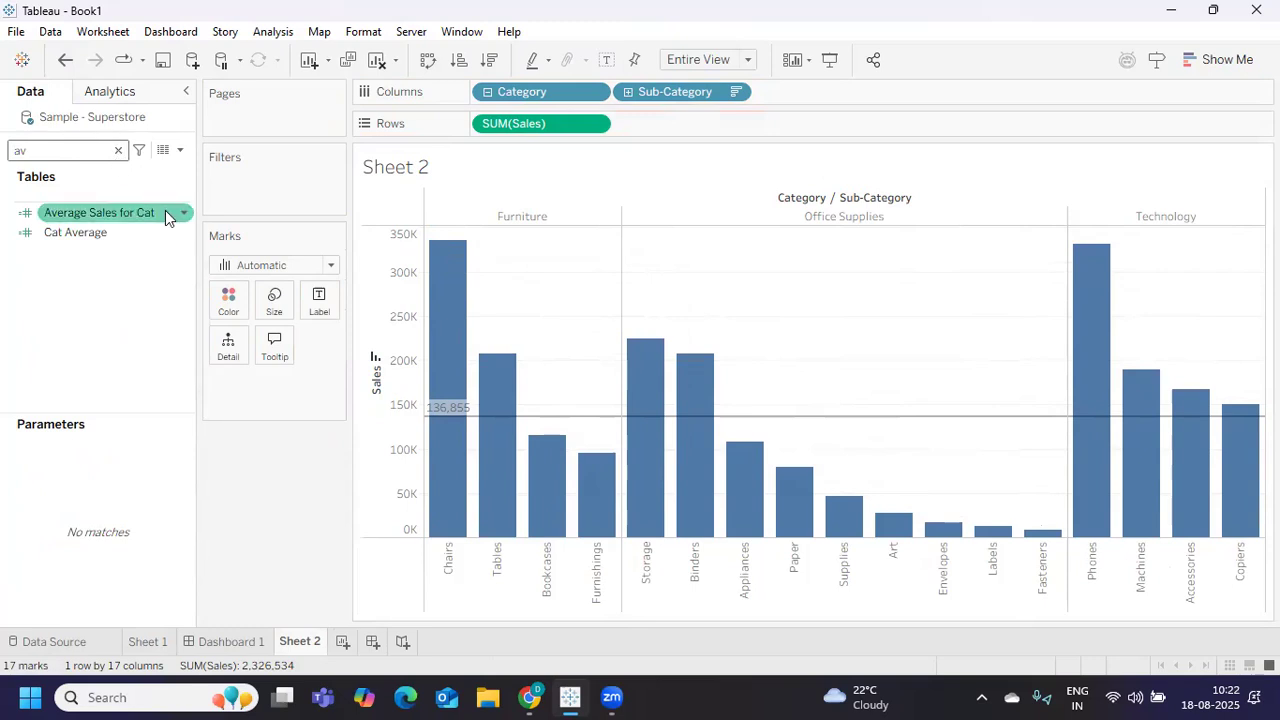
right_click(189, 234)
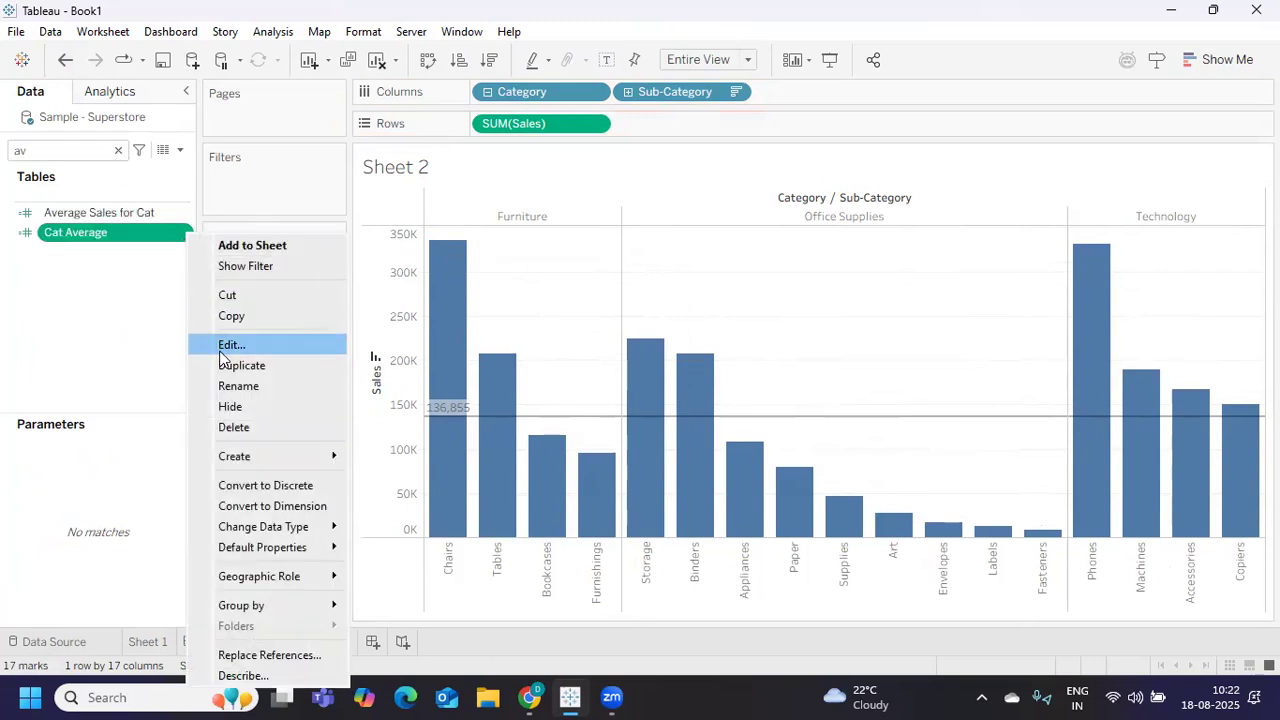
left_click(222, 345)
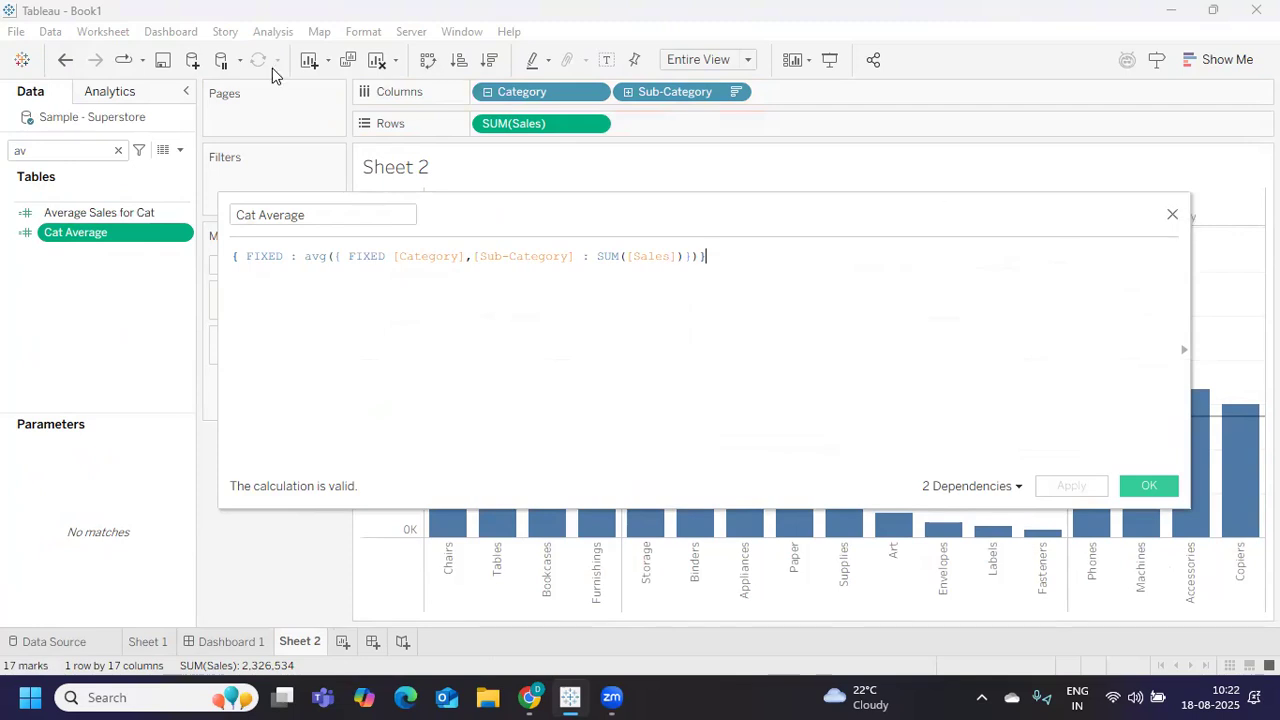
left_click(1170, 216)
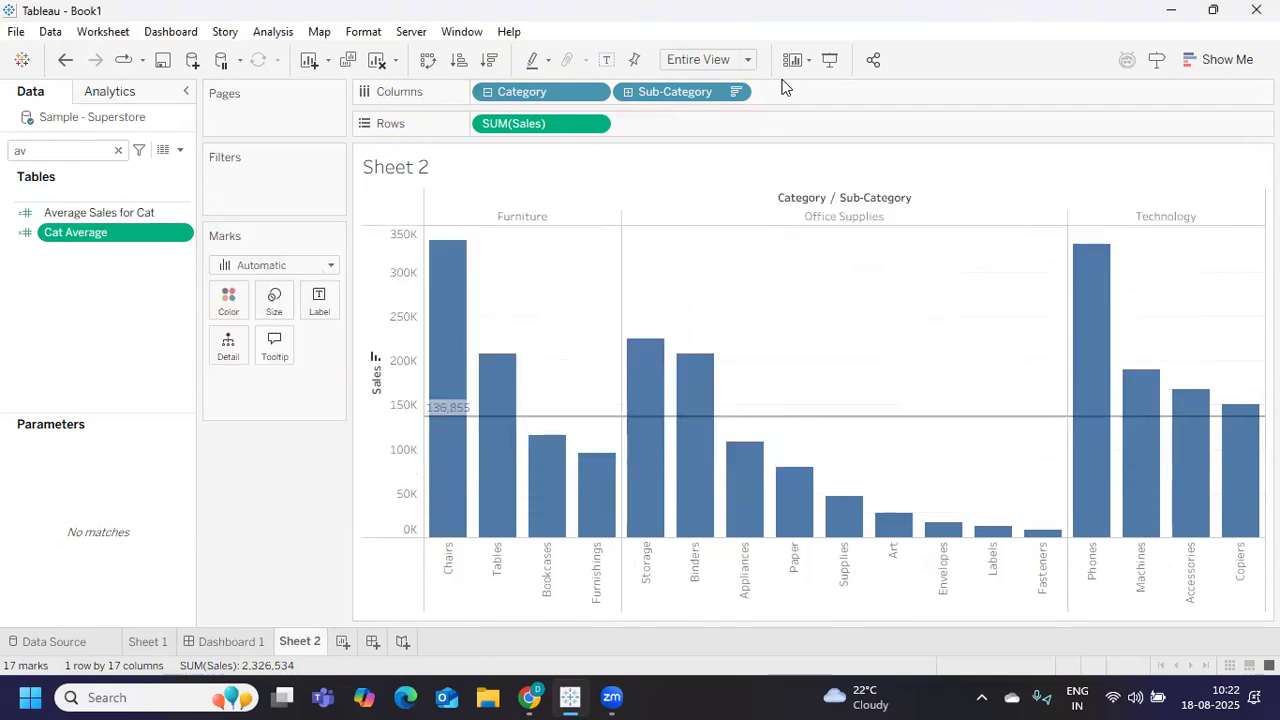
- Start a new calculated field named BA Sales for Highlight
key("BackSpace")
key("BackSpace")
type("ba")
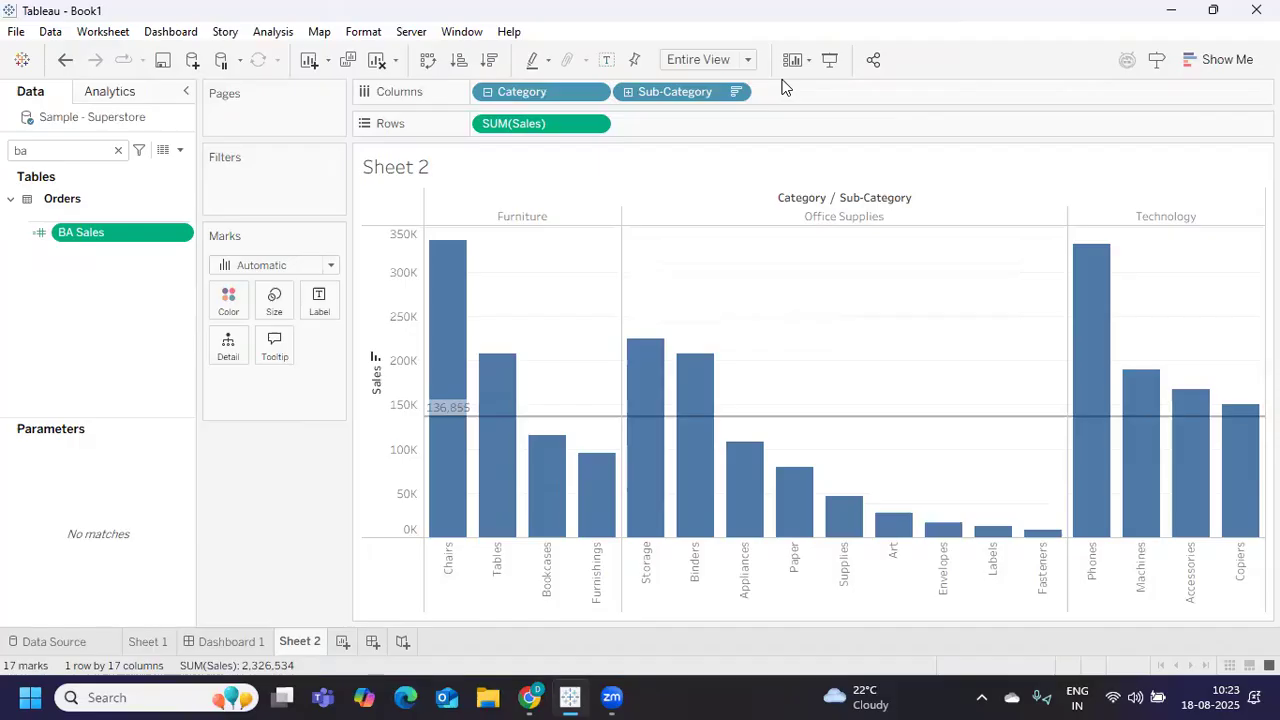
left_click(177, 152)
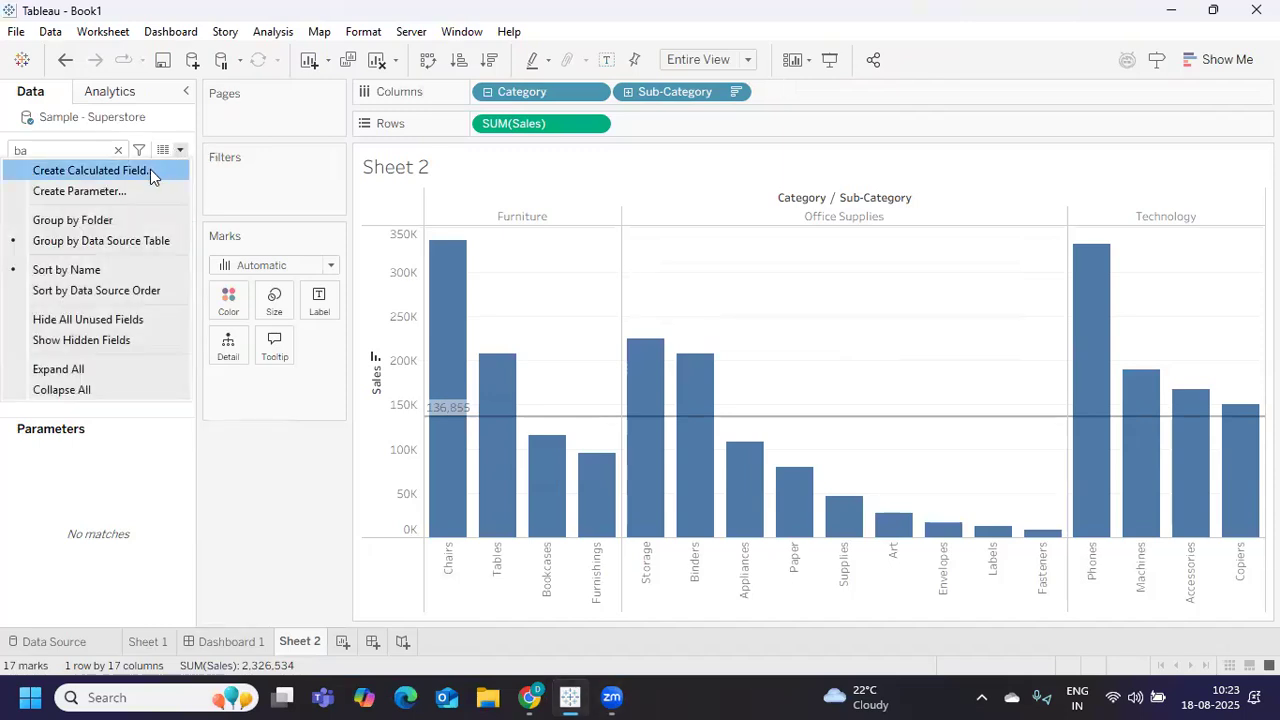
left_click(151, 174)
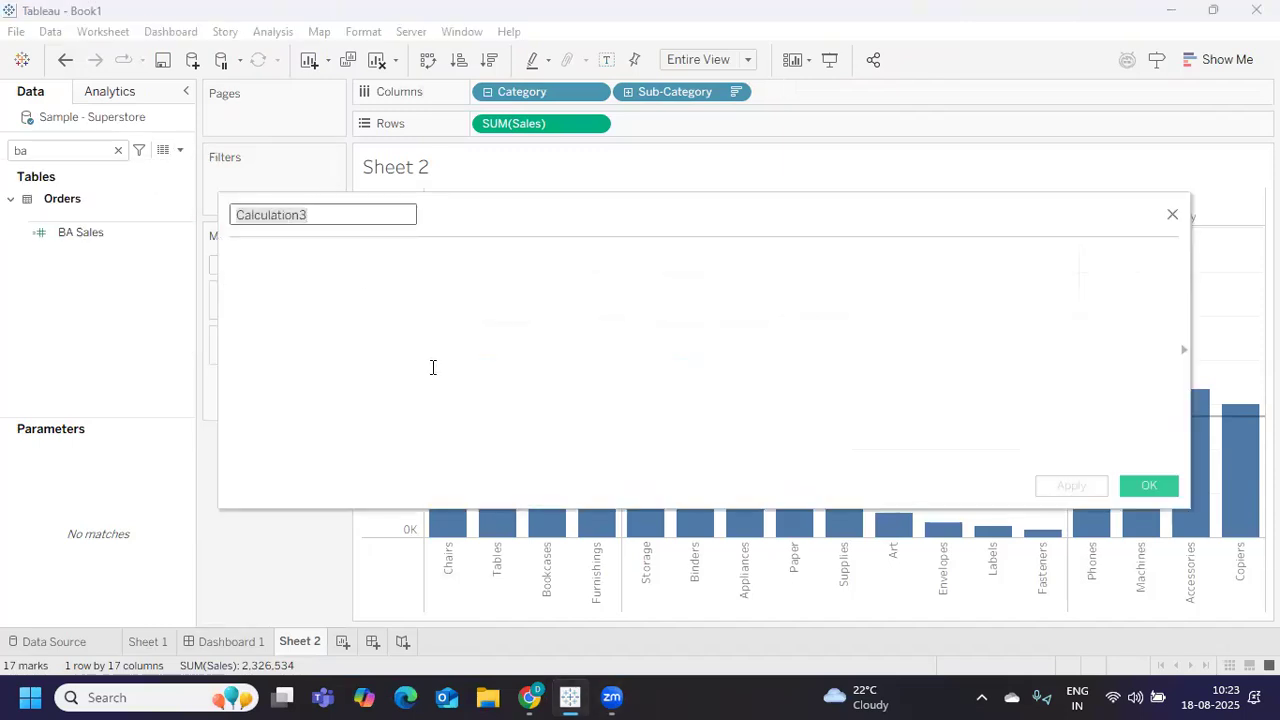
type("BA")
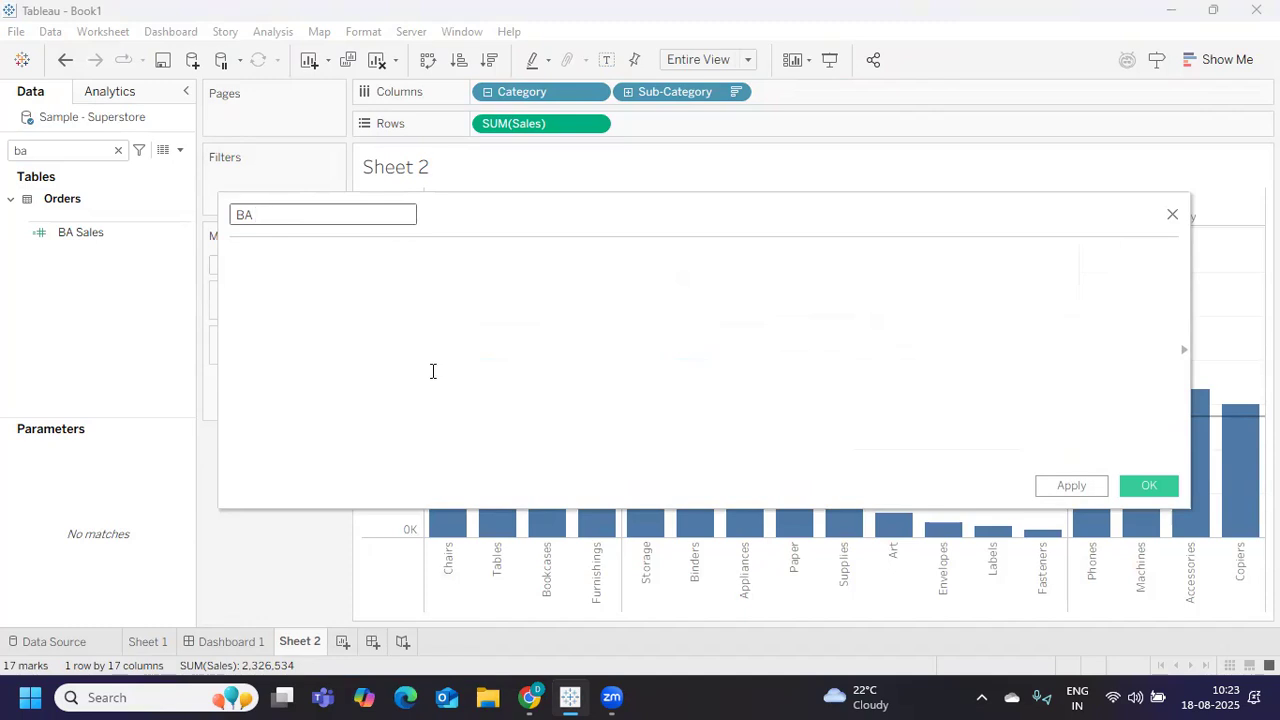
type(" Sales for Highlightght")
left_click(431, 384)
- Write the condition IF { FIXED [Category],[Sub-Category]:SUM([Sales])} > [Average Sales for Cat]
type("IF")
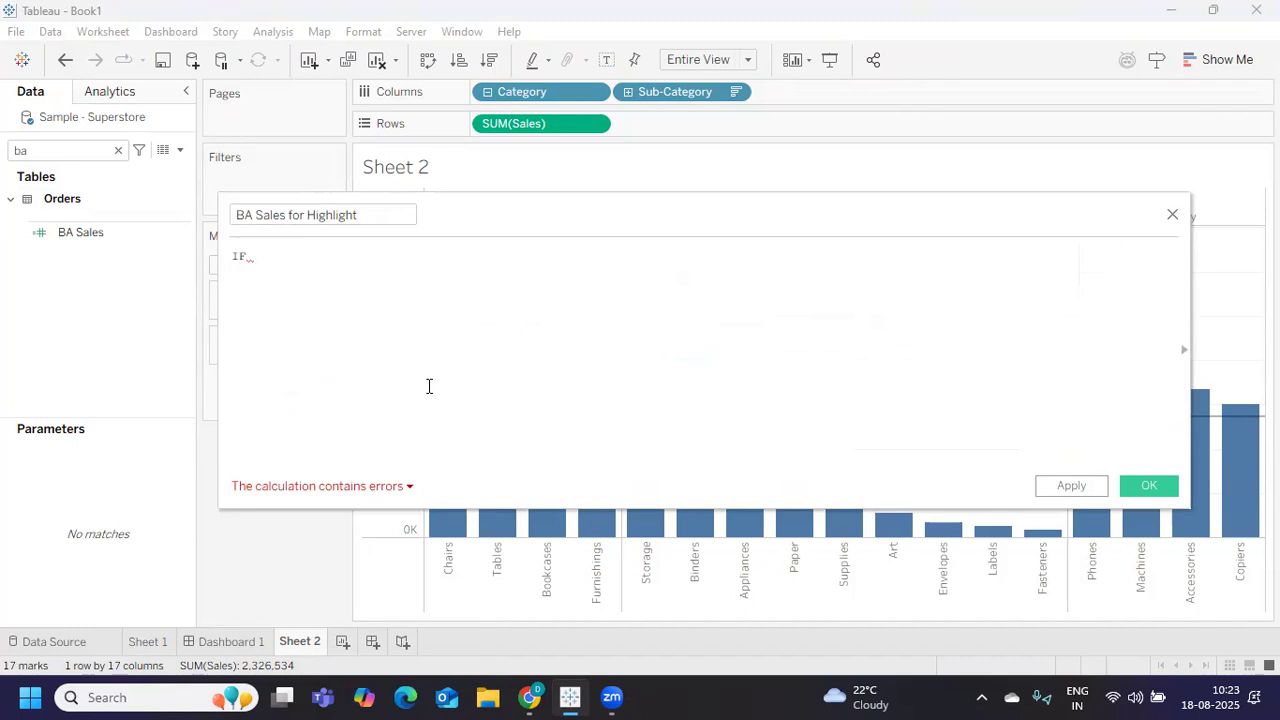
type("{ FIXED ")
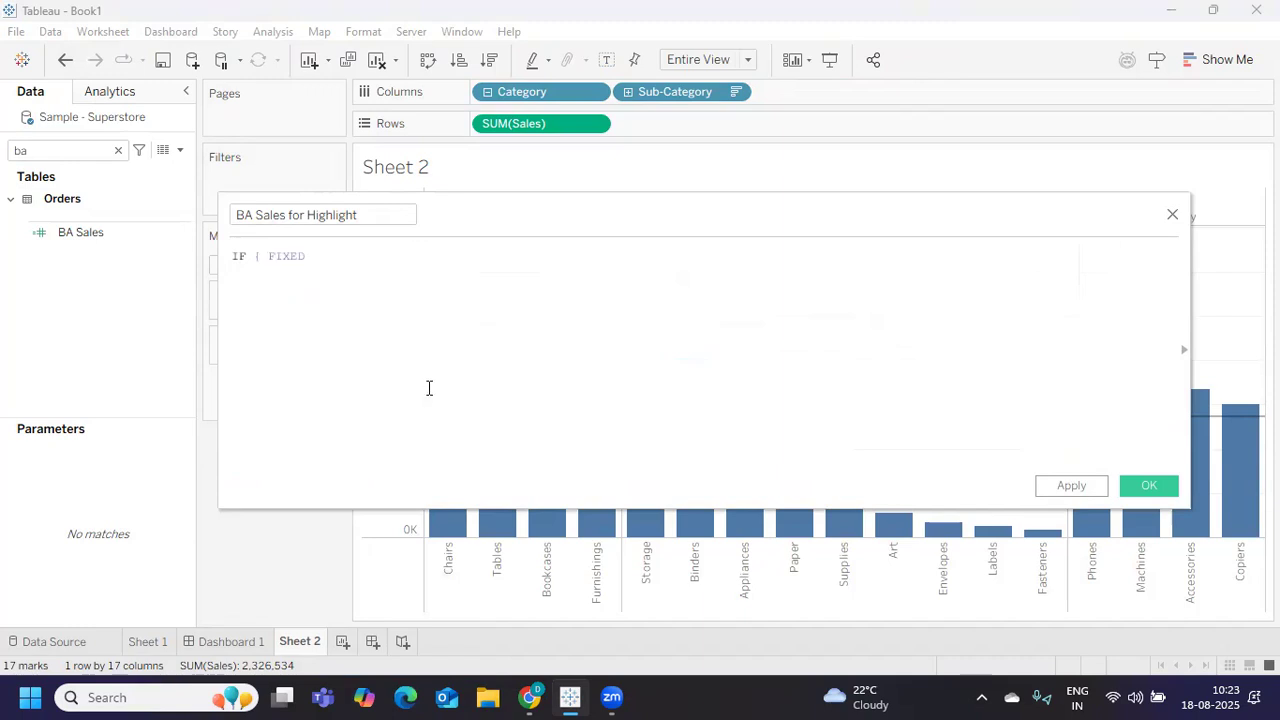
type("cat,")
key("BackSpace")
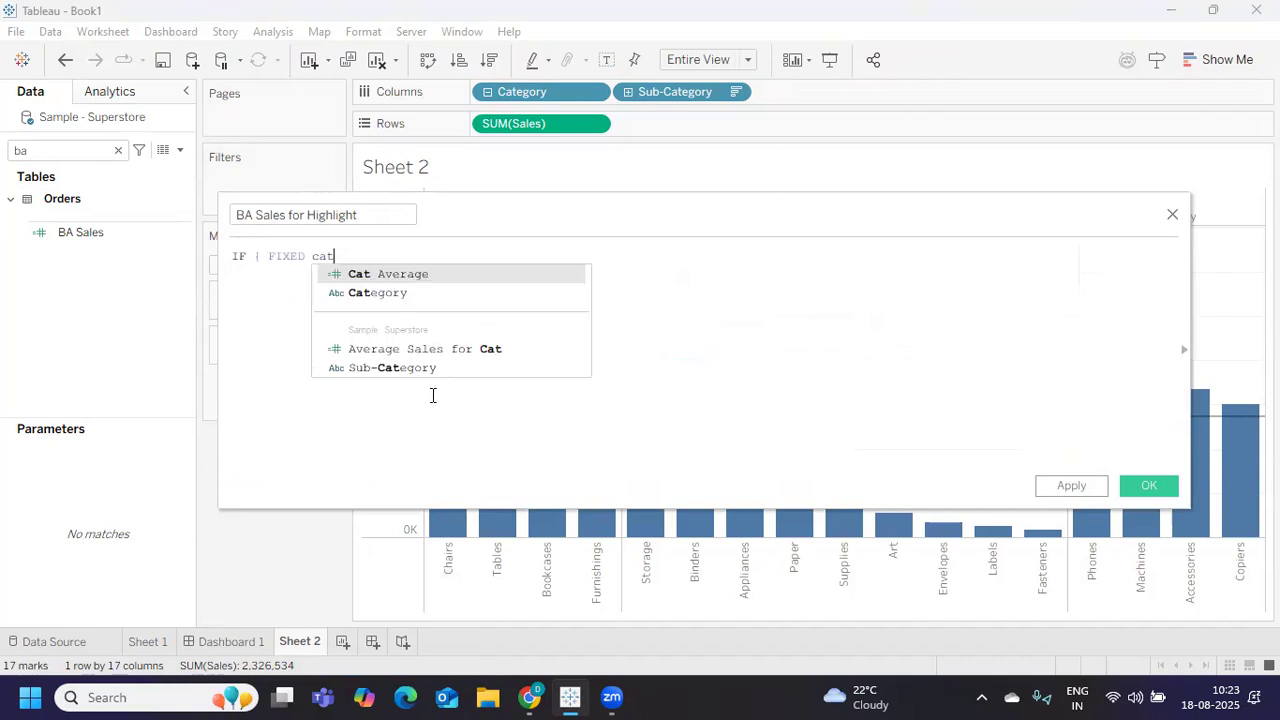
type("ego")
key("Return")
type(",sub")
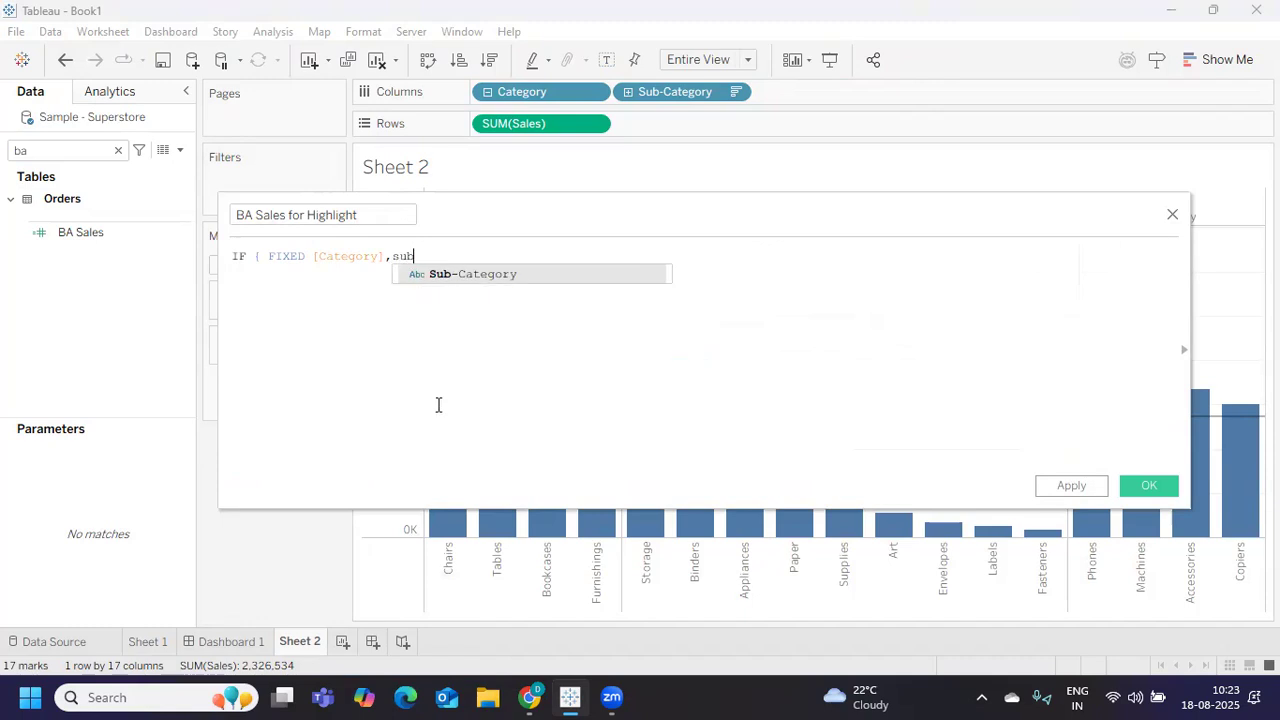
key("Return")
type(":")
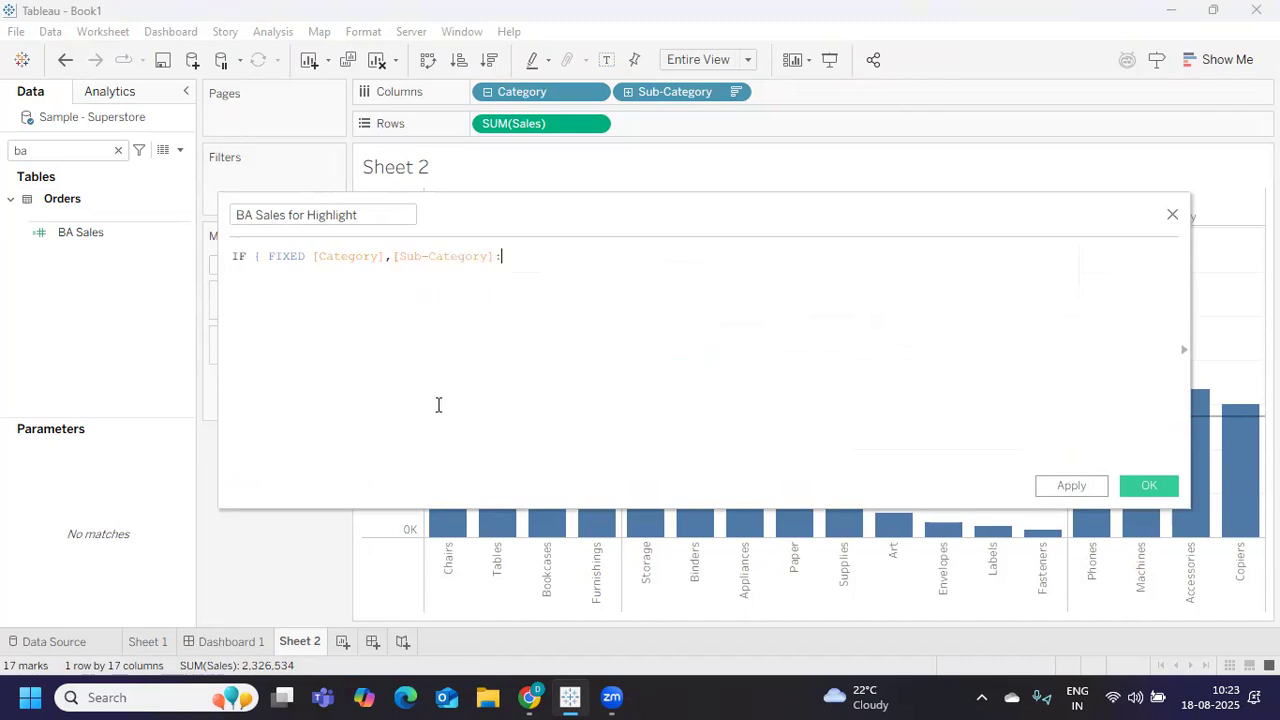
type("su")
key("Return")
type("sa")
key("Return")
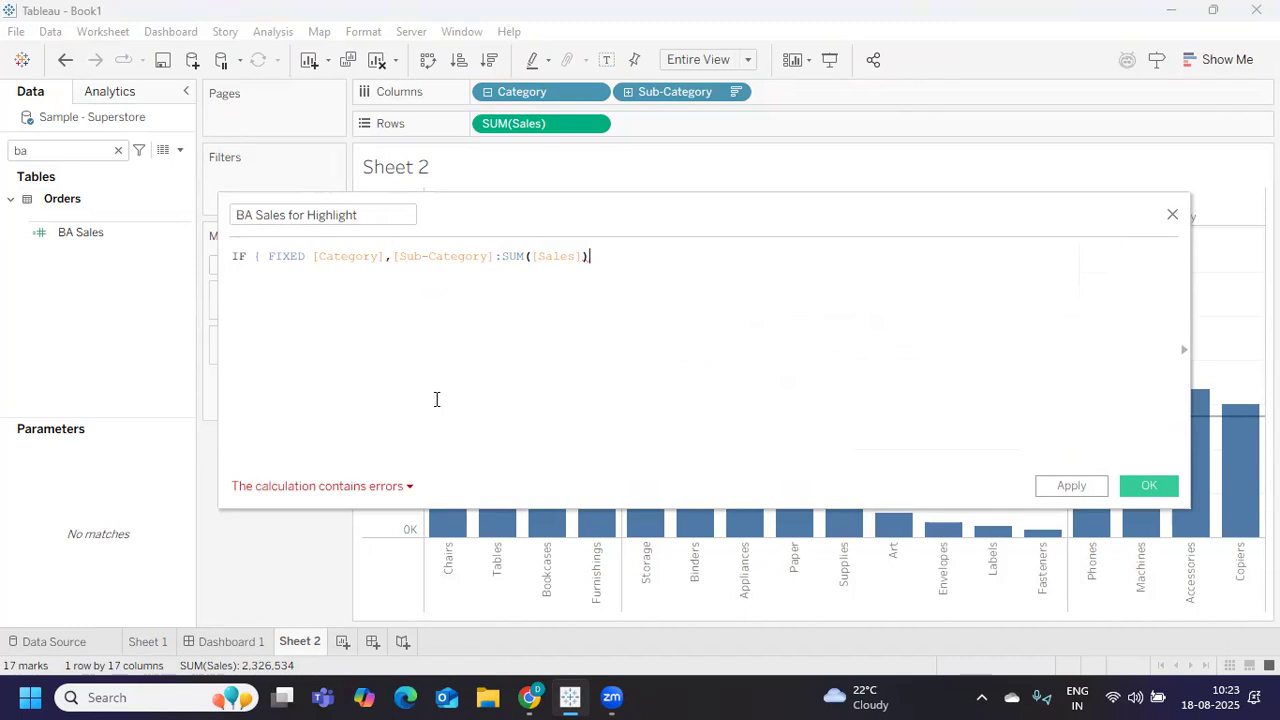
type("}> av")
key("Return")
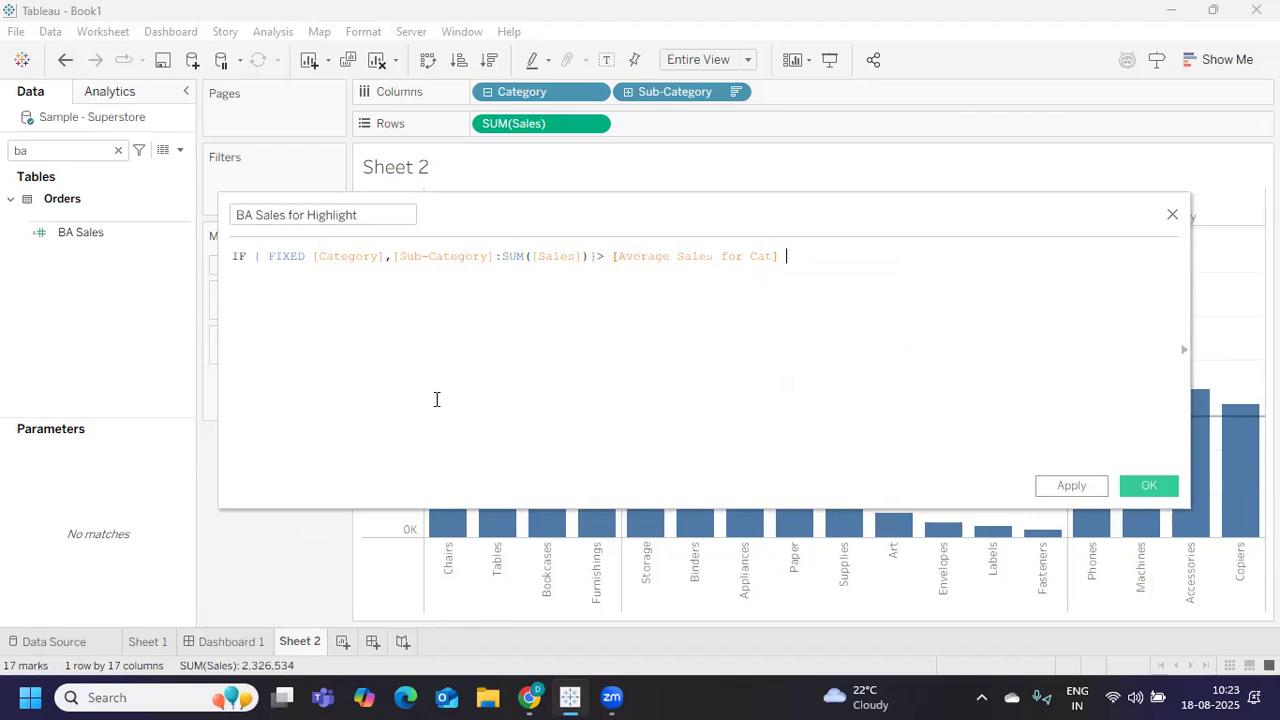
- Add THEN [Average Sales for Cat] followed by ELSE to the formula
type("TH")
key("Return")
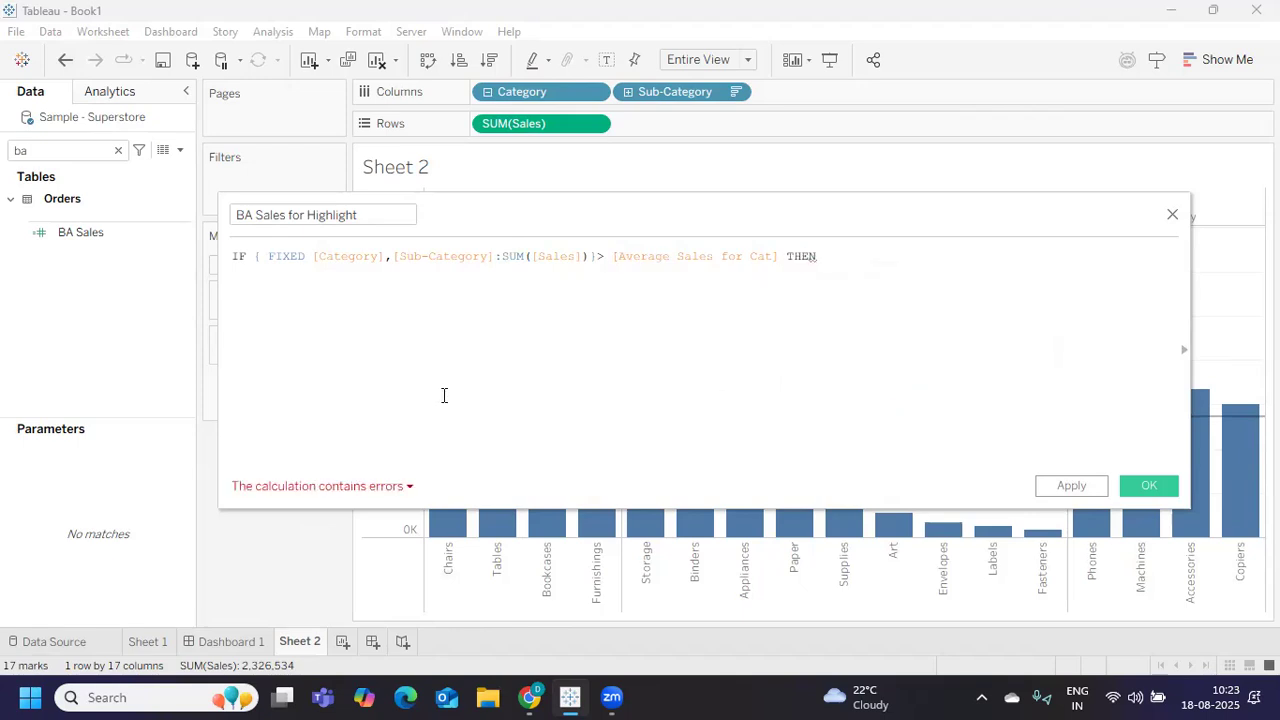
type("av")
key("Return")
type("el")
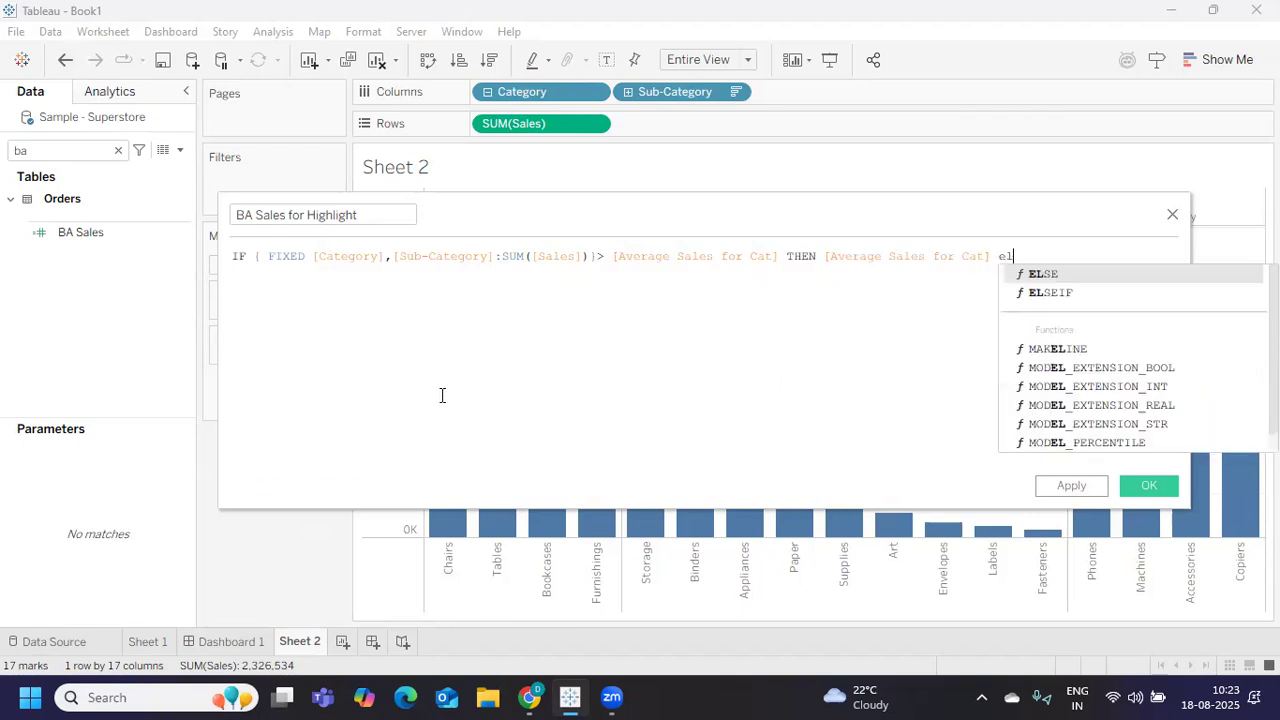
key("Return")
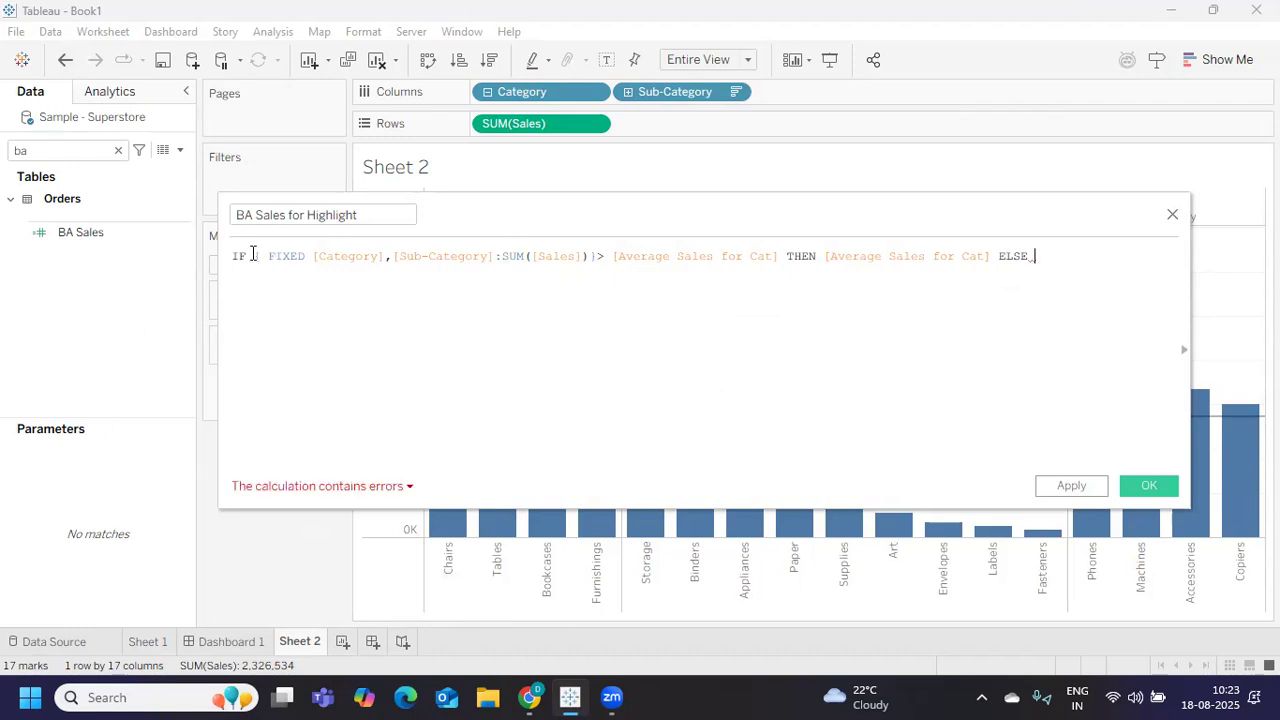
- Copy the FIXED sales expression after ELSE, close with END, and apply the calculation
left_click_drag(253, 255, 596, 256)
key("ctrl+c")
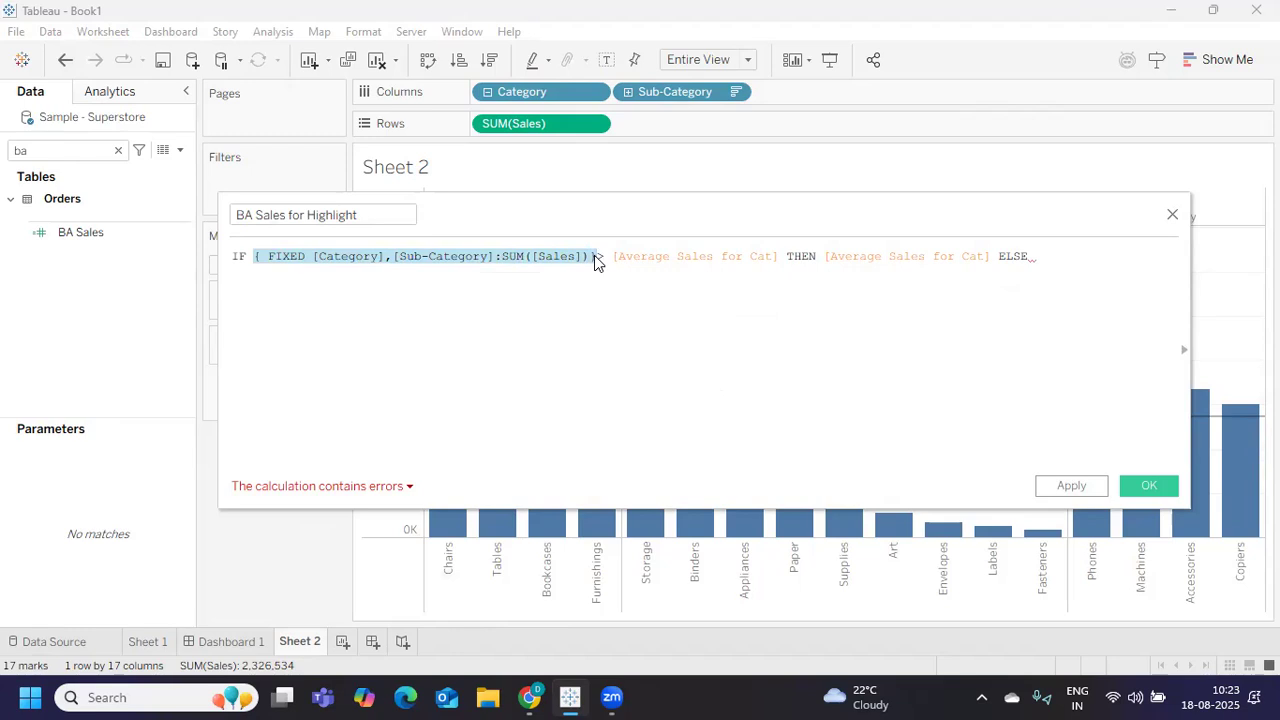
left_click(558, 306)
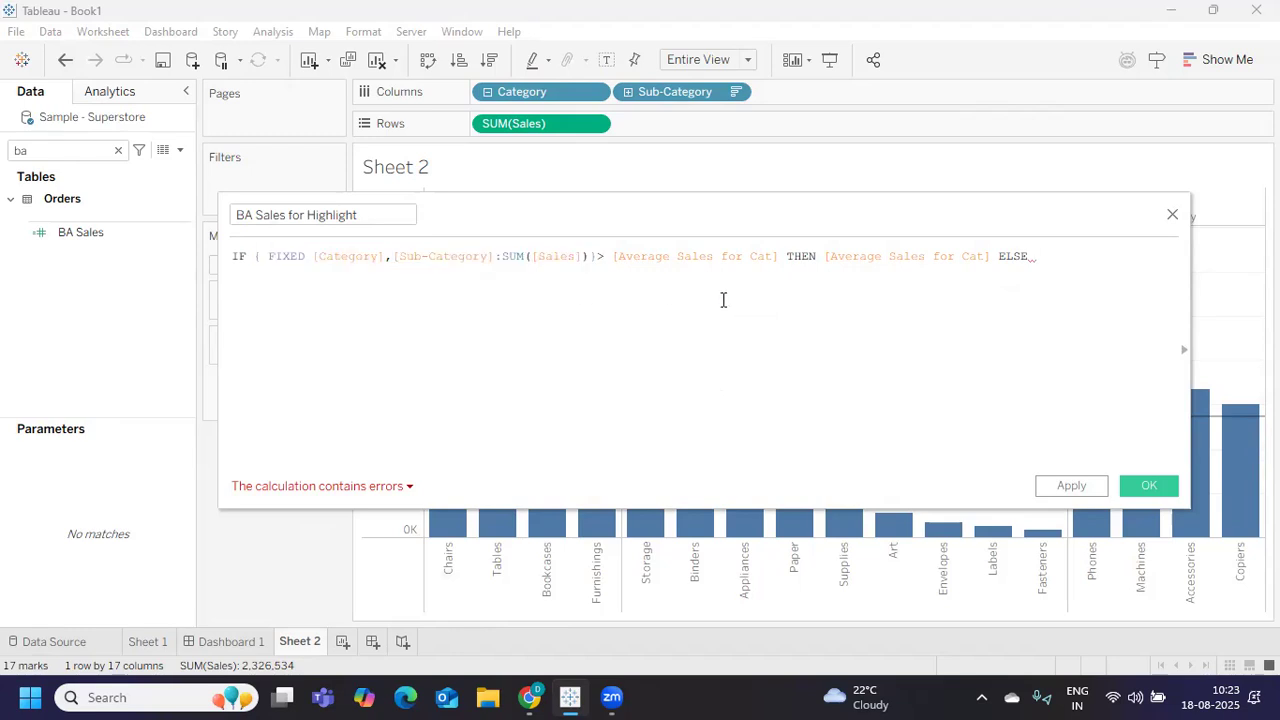
key("Return")
key("ctrl+v")
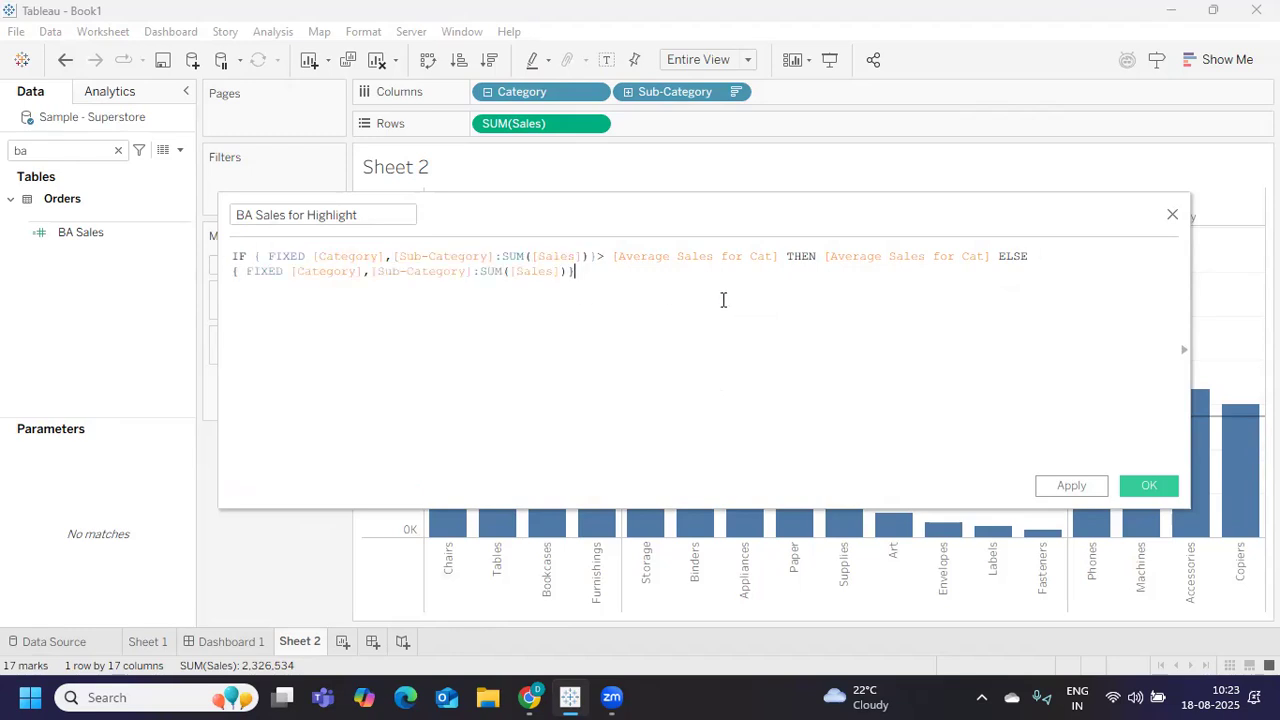
type("end")
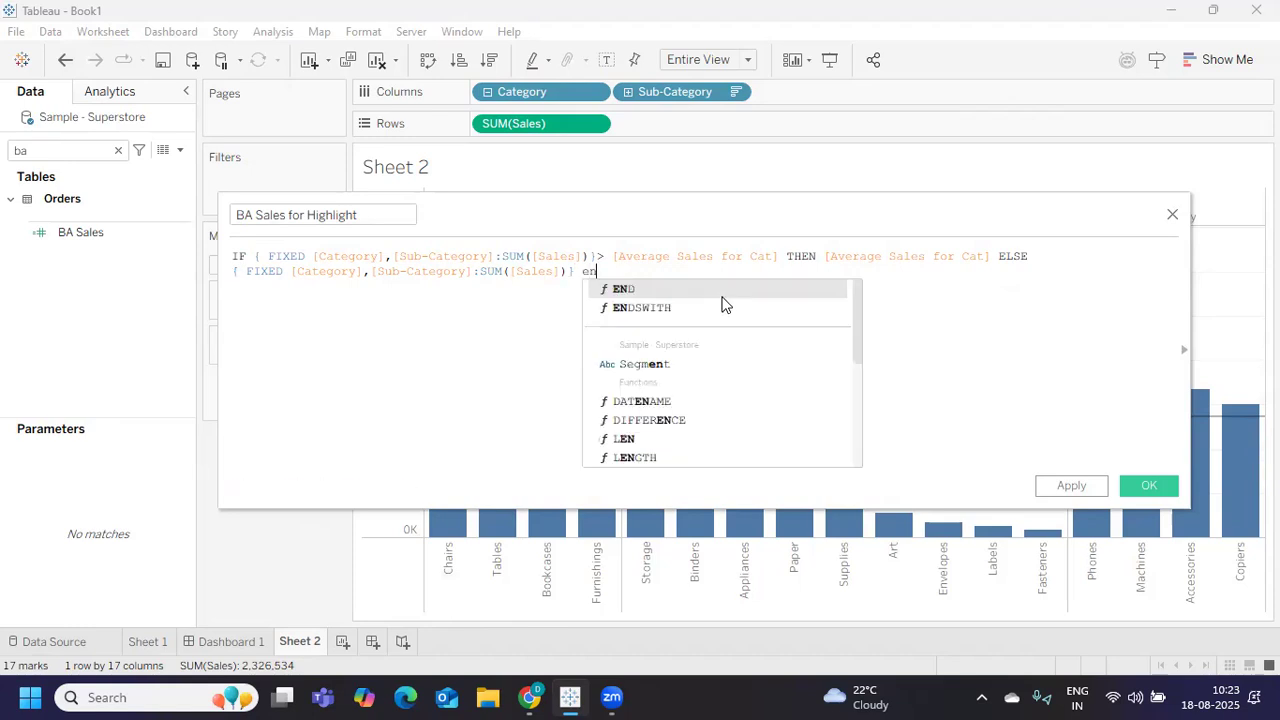
left_click(723, 298)
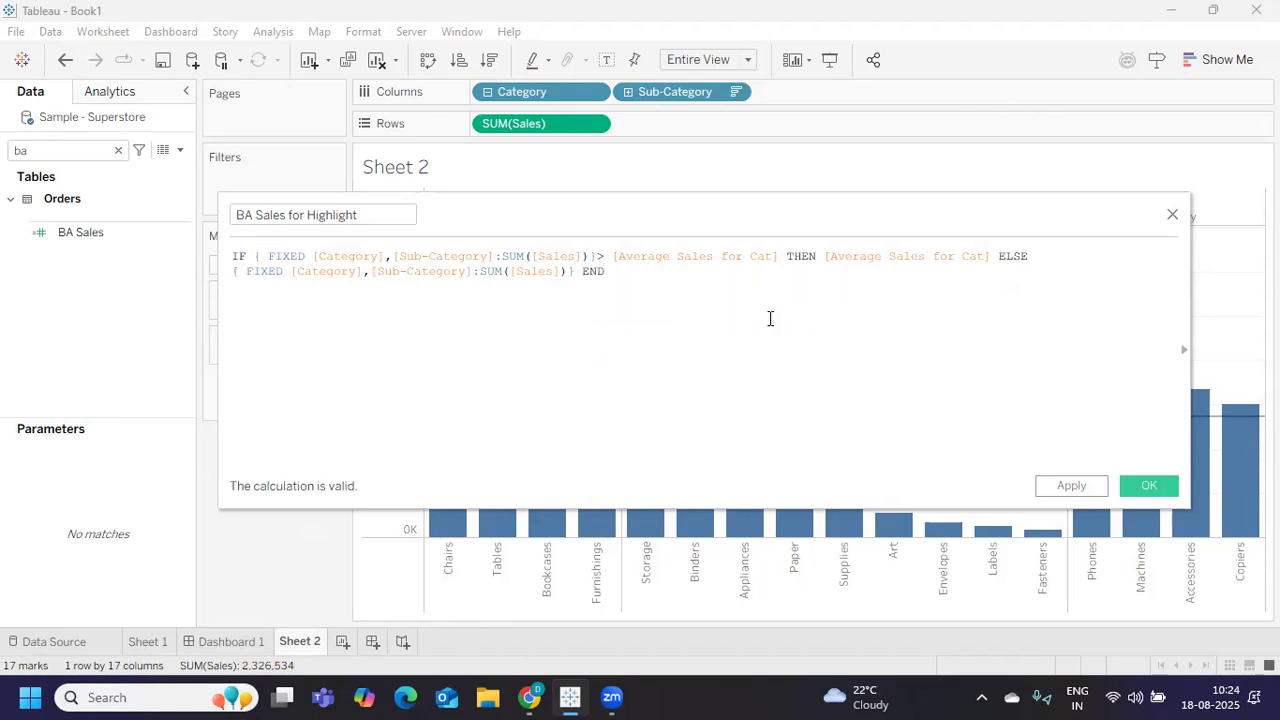
left_click(1040, 486)
- Add BA Sales for Highlight to Rows as a dual axis, with both measures drawn as bars
left_click(1150, 486)
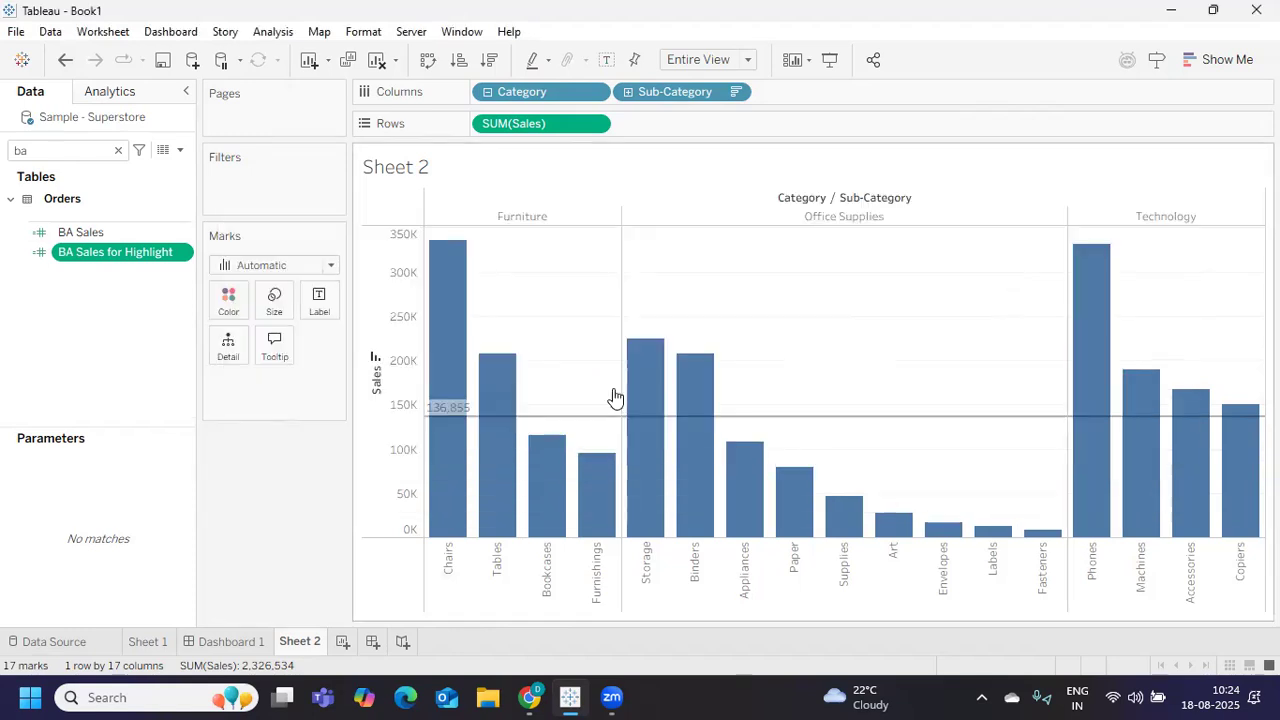
left_click_drag(70, 252, 645, 126)
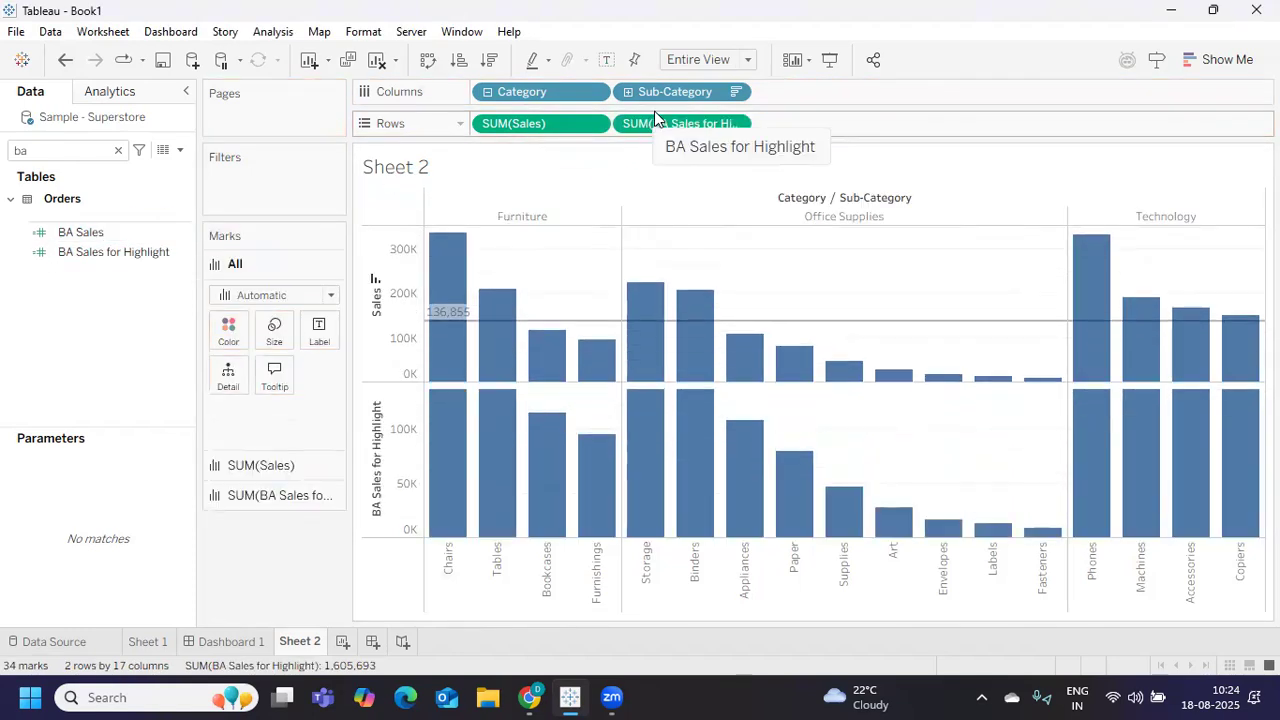
left_click(735, 124)
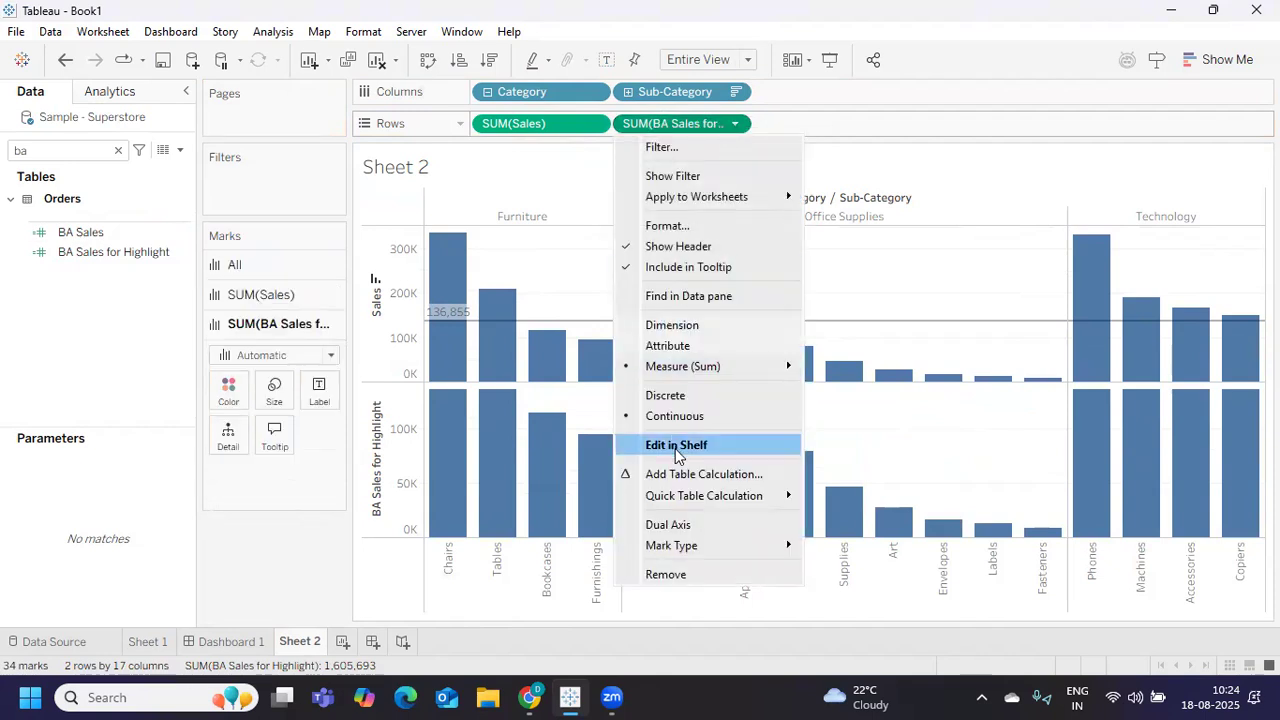
left_click(677, 526)
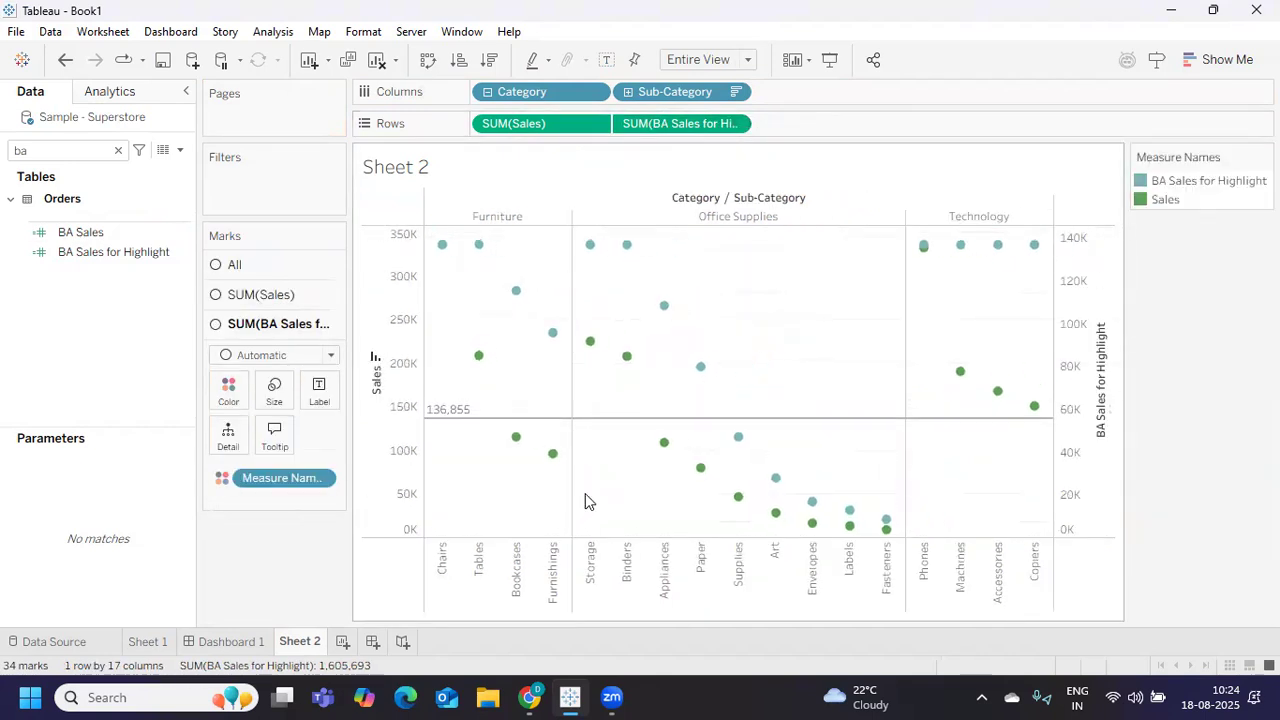
left_click(258, 265)
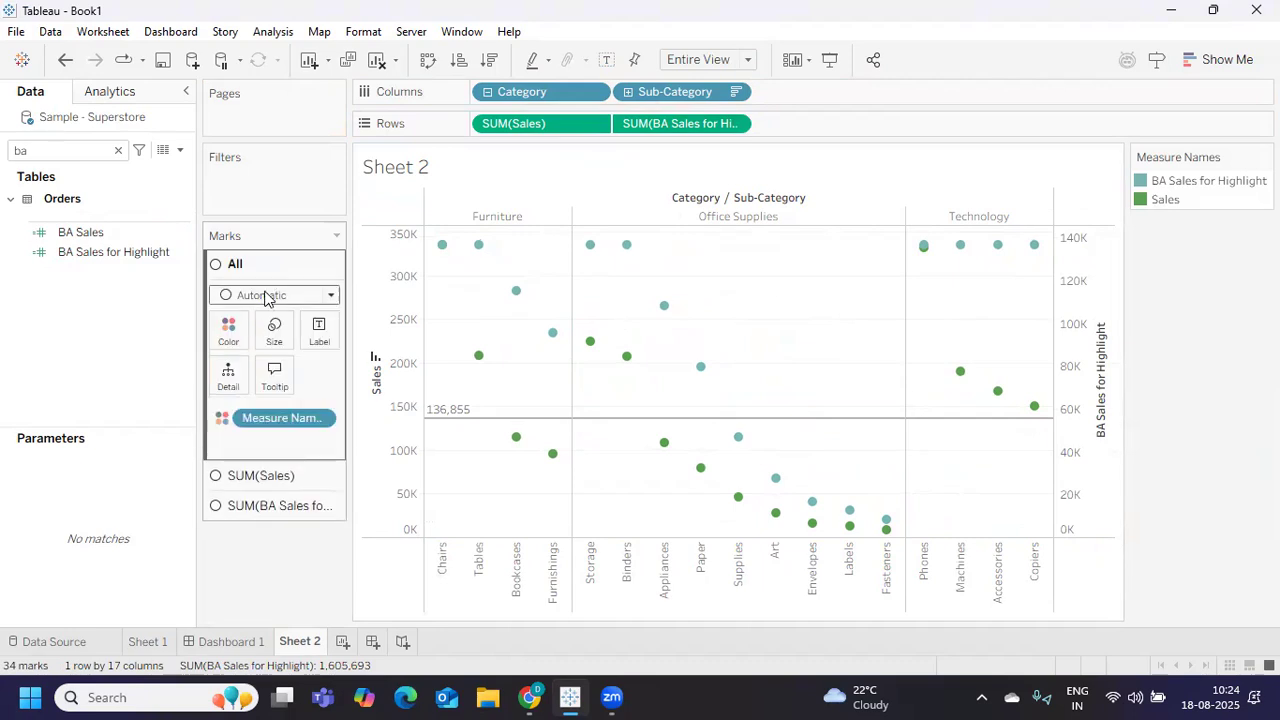
left_click(276, 295)
left_click(261, 340)
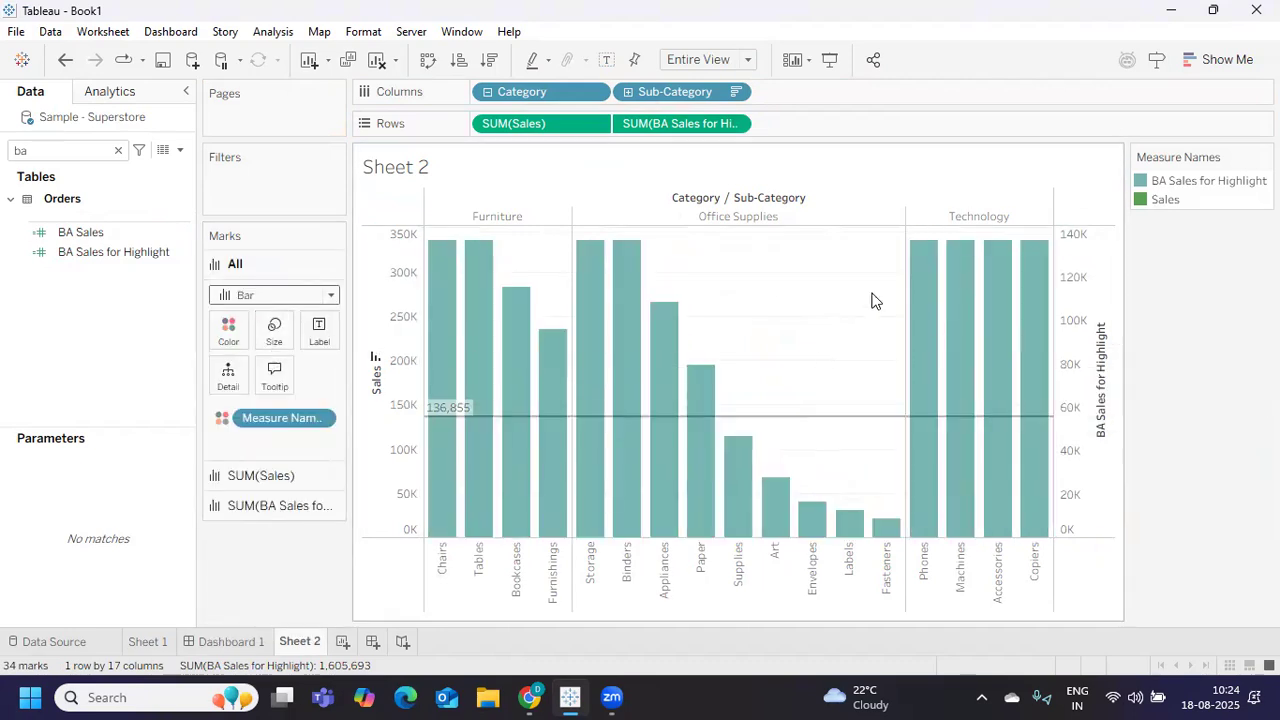
- Synchronize the two axes and colour BA Sales for Highlight red
right_click(1086, 489)
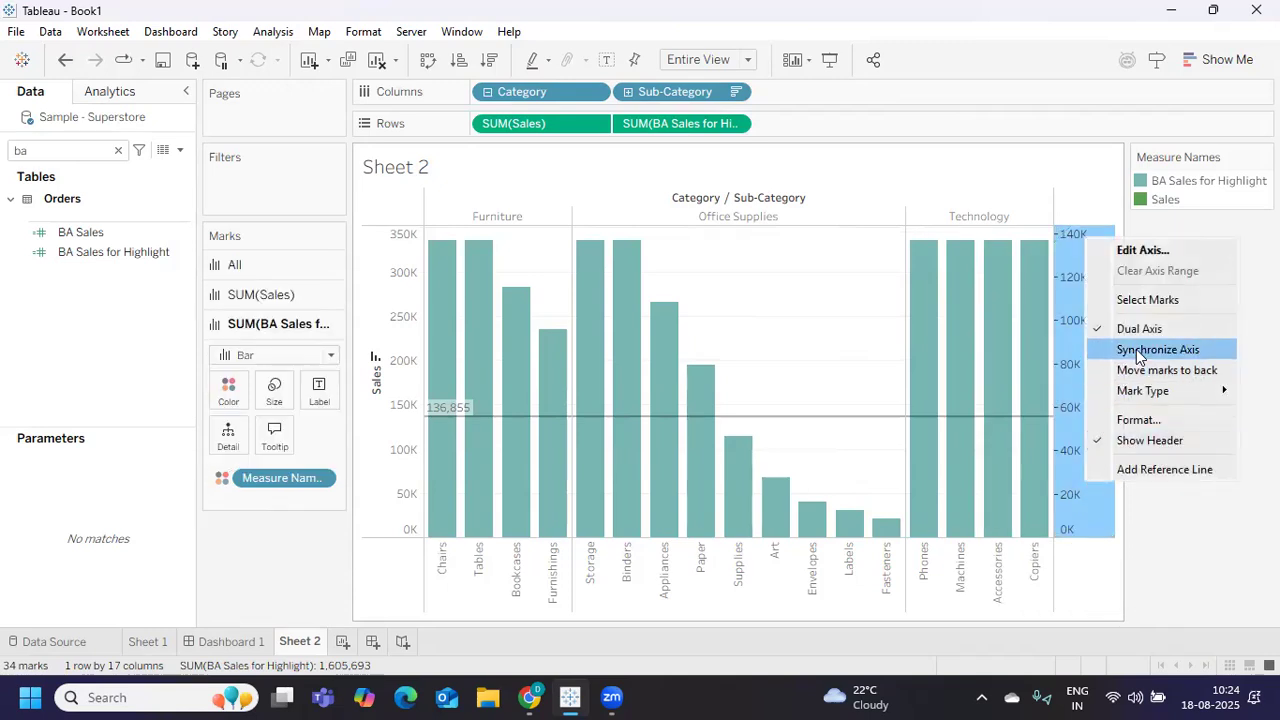
left_click(1136, 352)
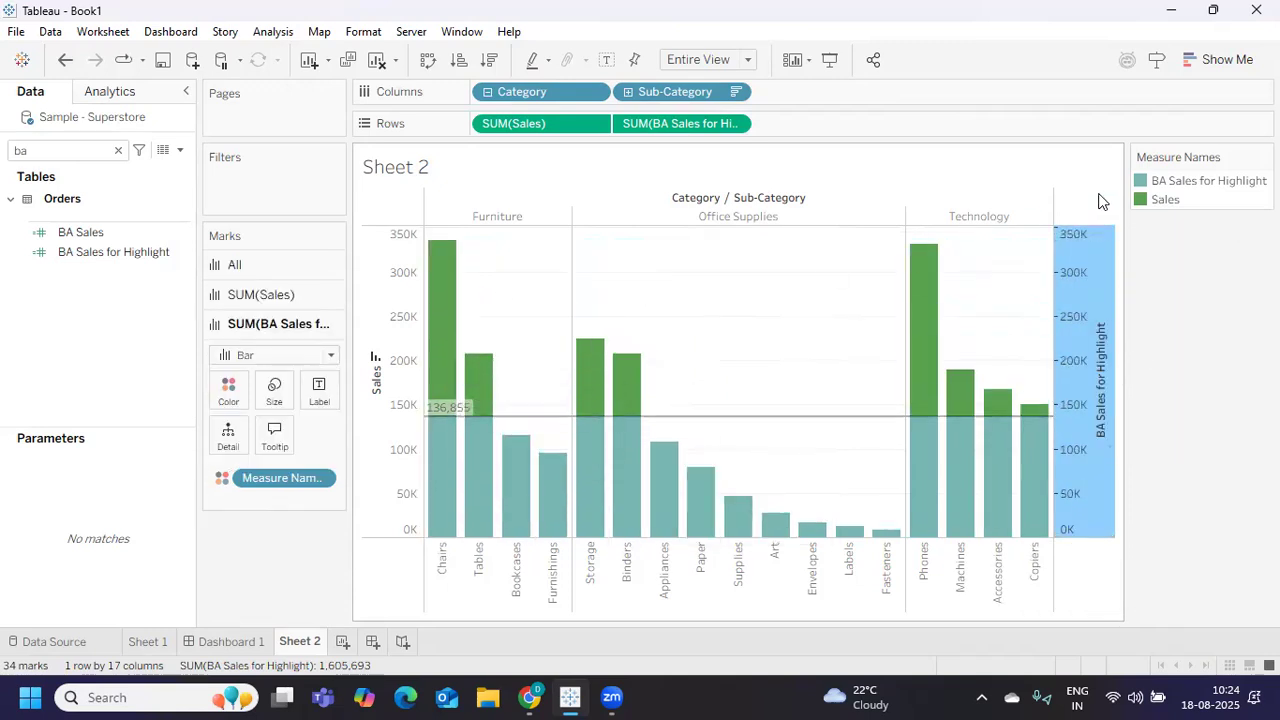
double_click(1146, 187)
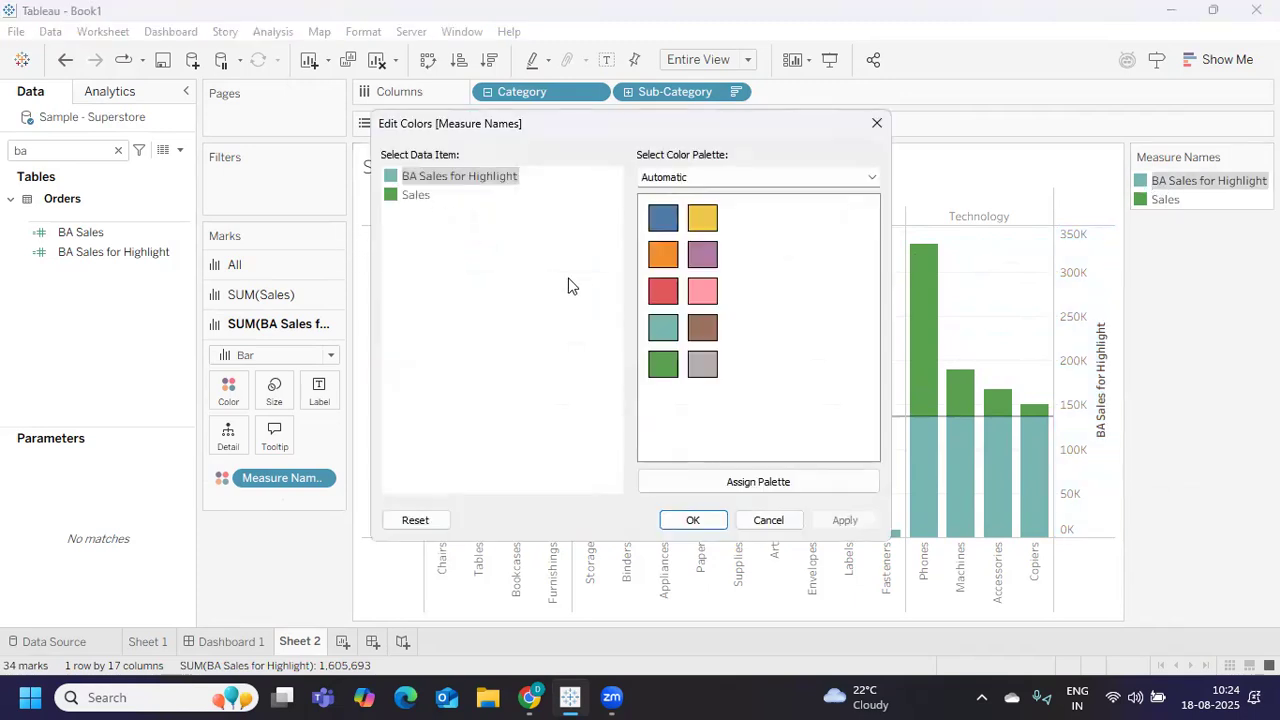
left_click(663, 290)
left_click(844, 520)
left_click(668, 526)
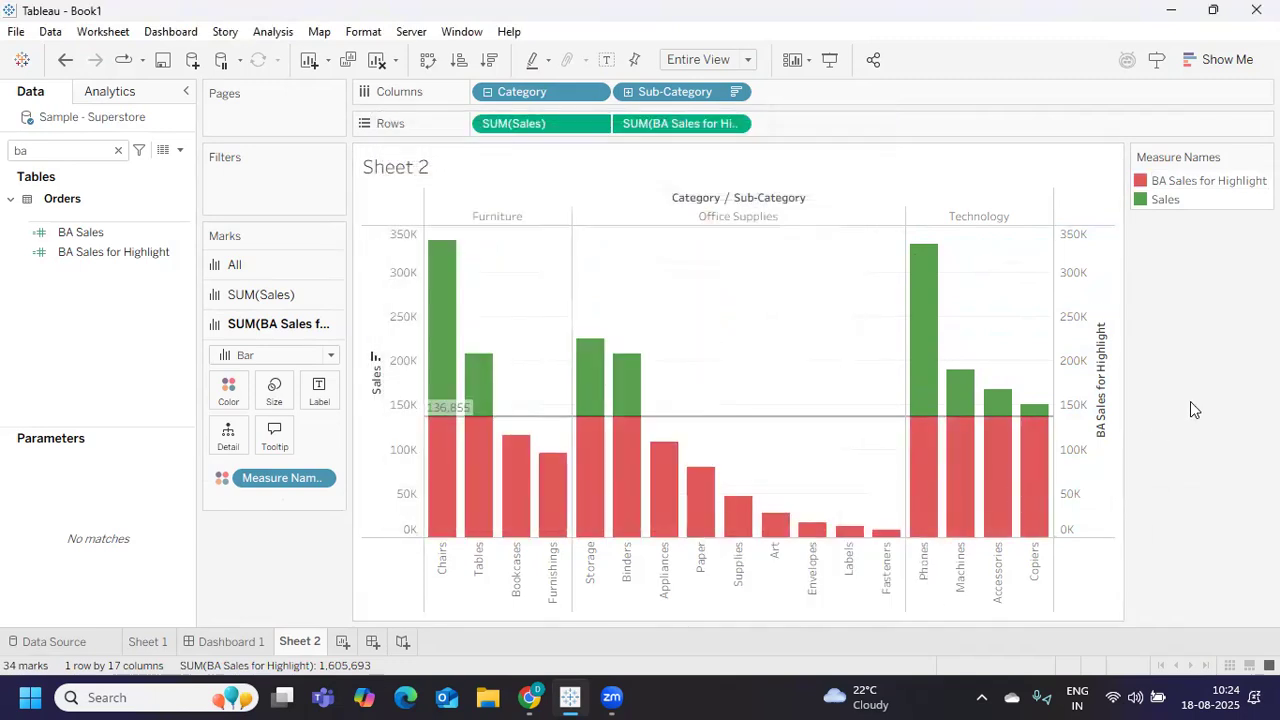
left_click(112, 252)
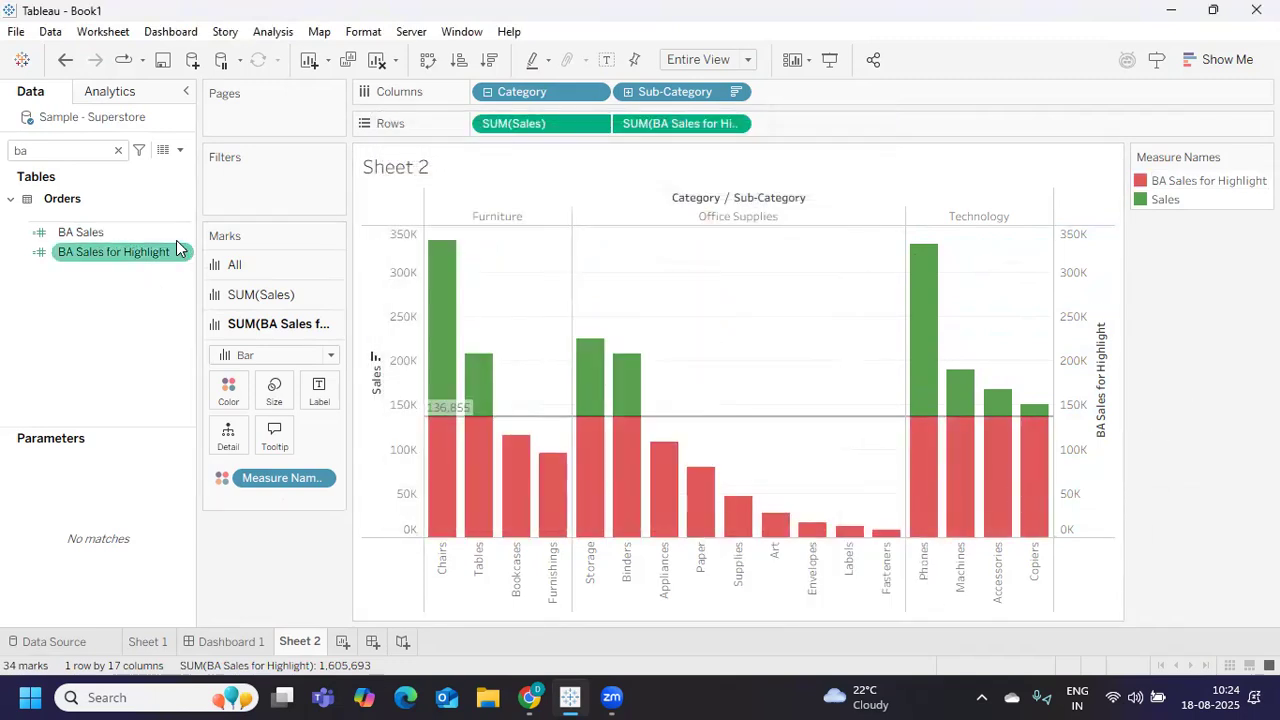
right_click(182, 252)
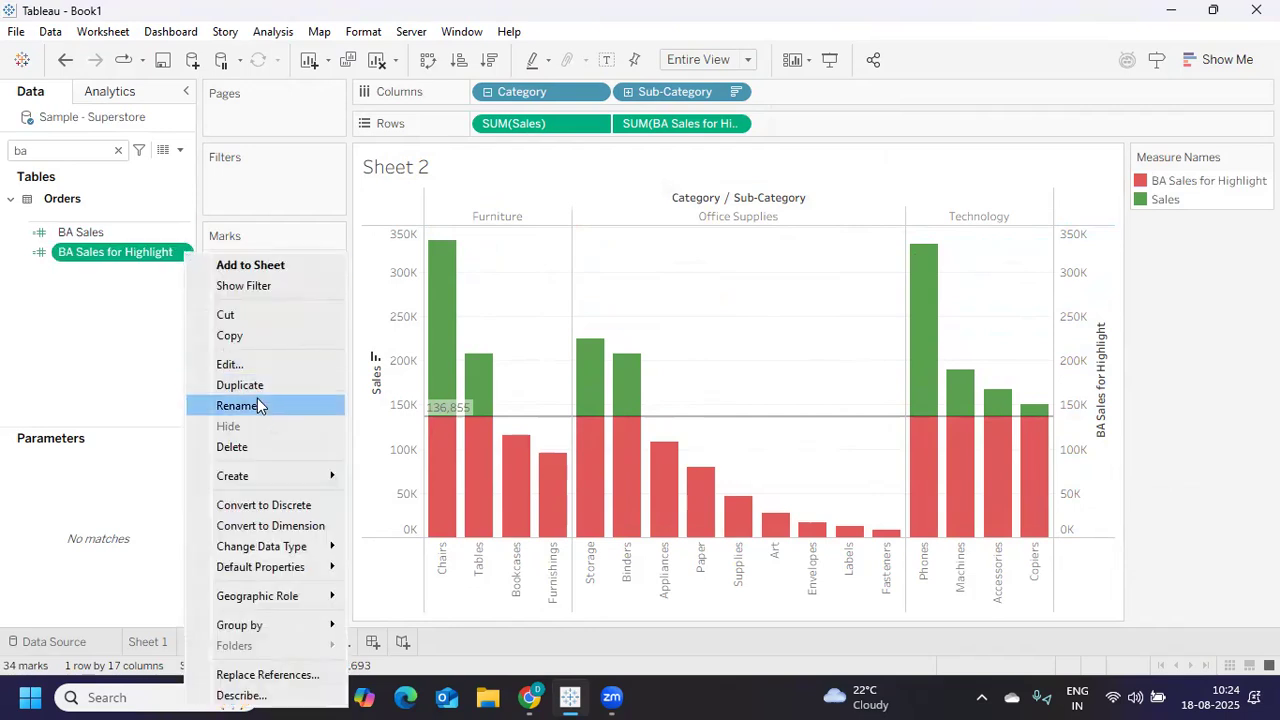
left_click(254, 366)
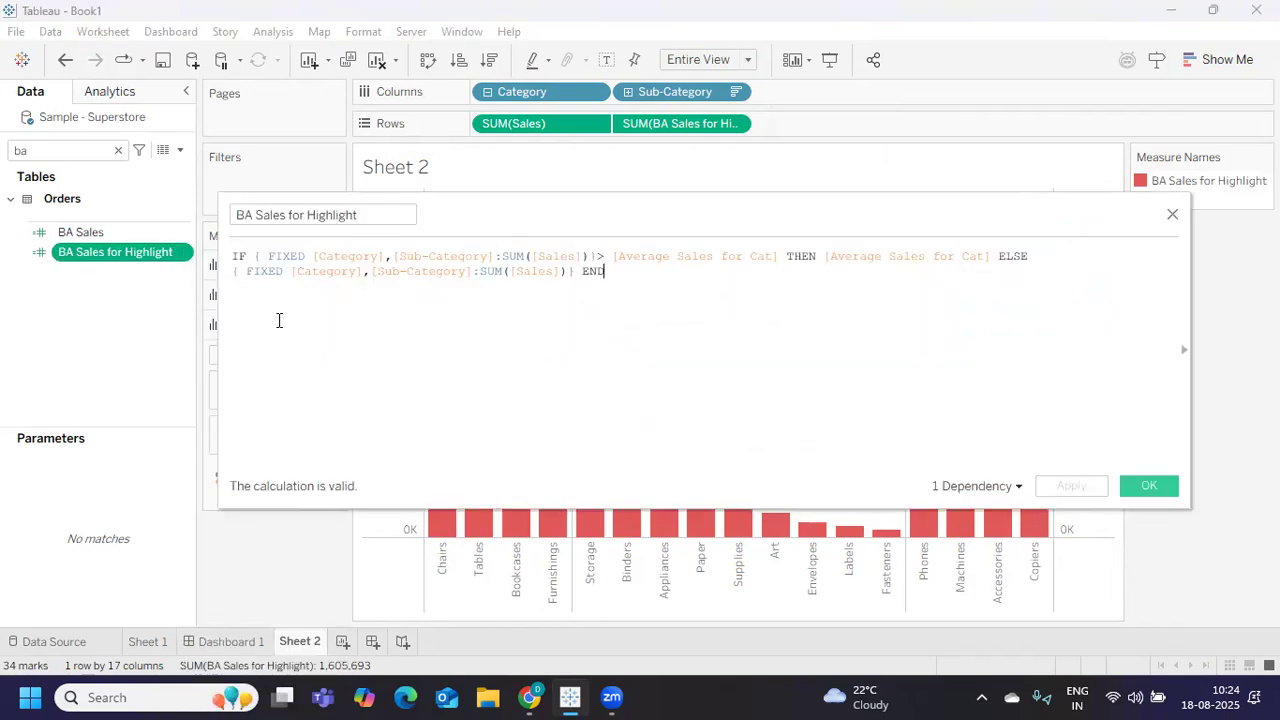
left_click_drag(254, 256, 595, 256)
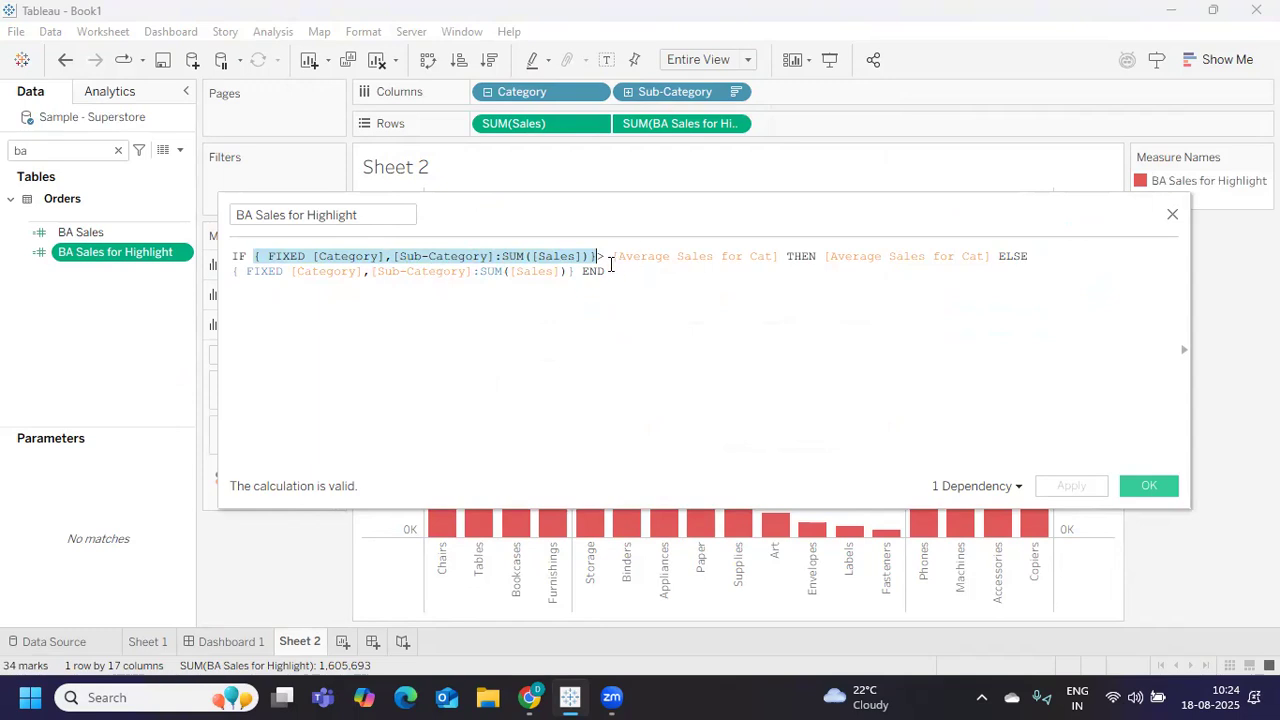
left_click_drag(612, 256, 779, 258)
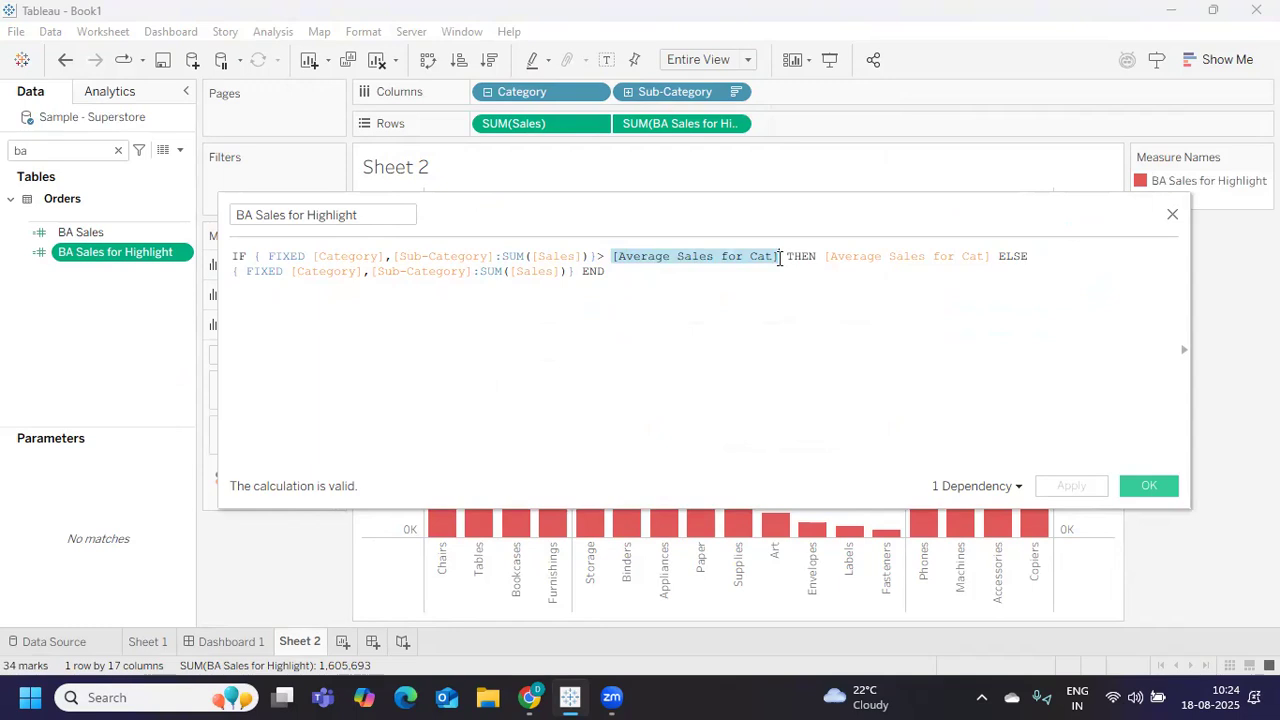
left_click_drag(825, 256, 995, 256)
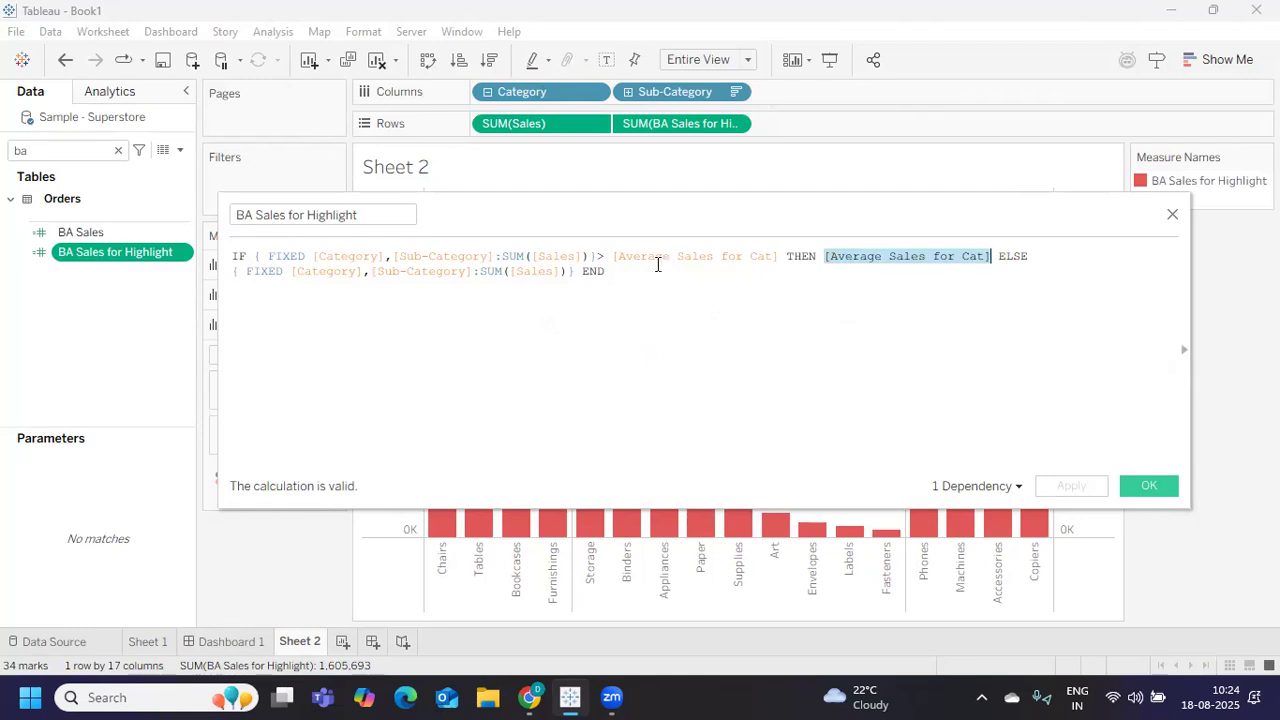
left_click_drag(604, 271, 220, 245)
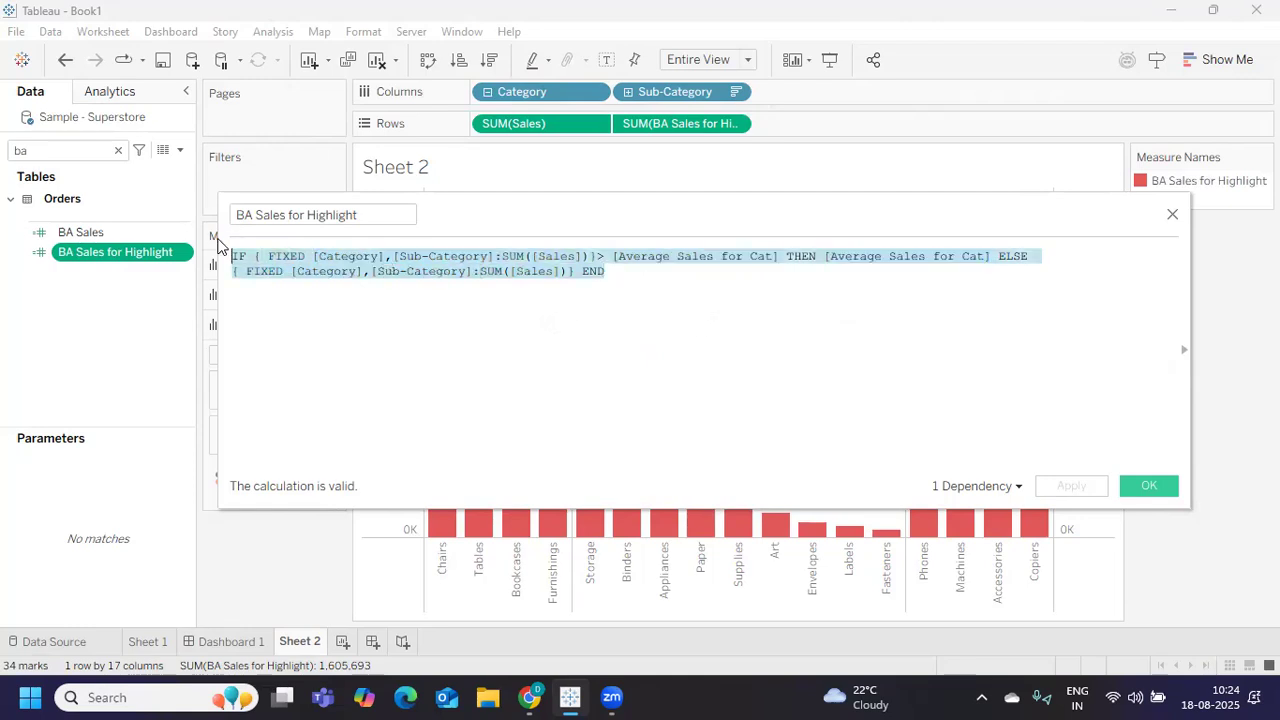
left_click(1150, 486)
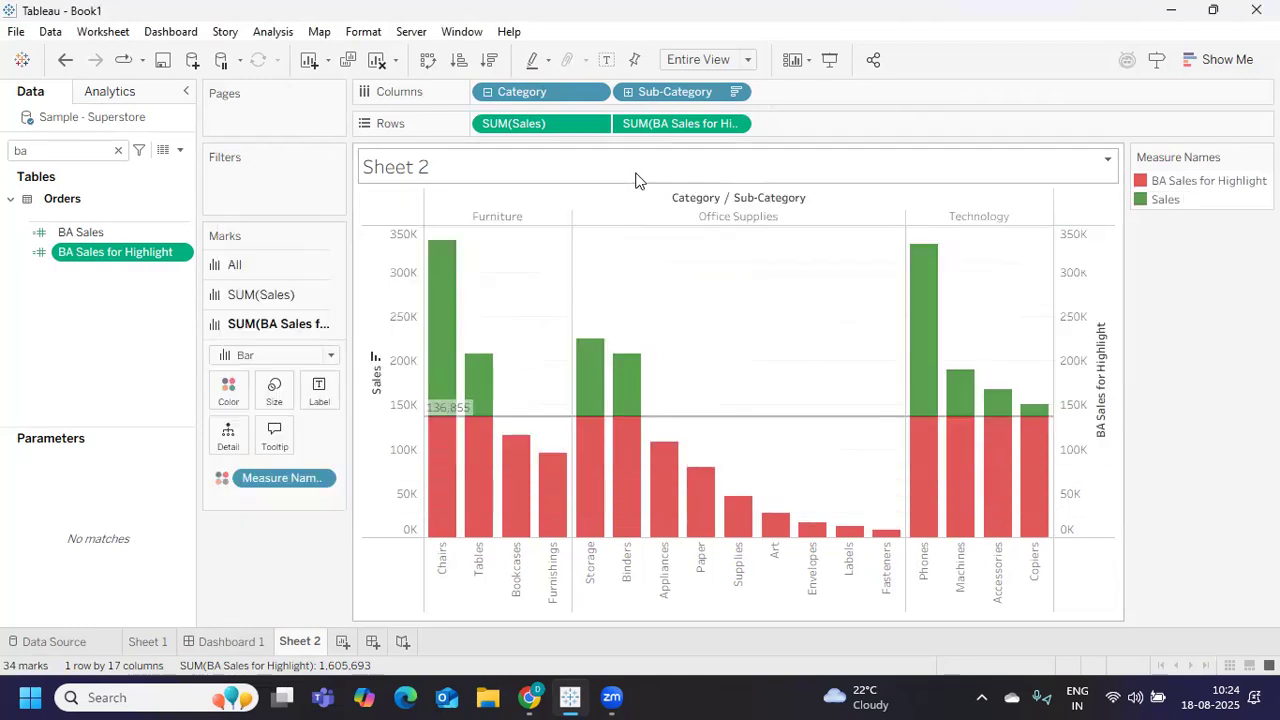
mouse_move(453, 430)
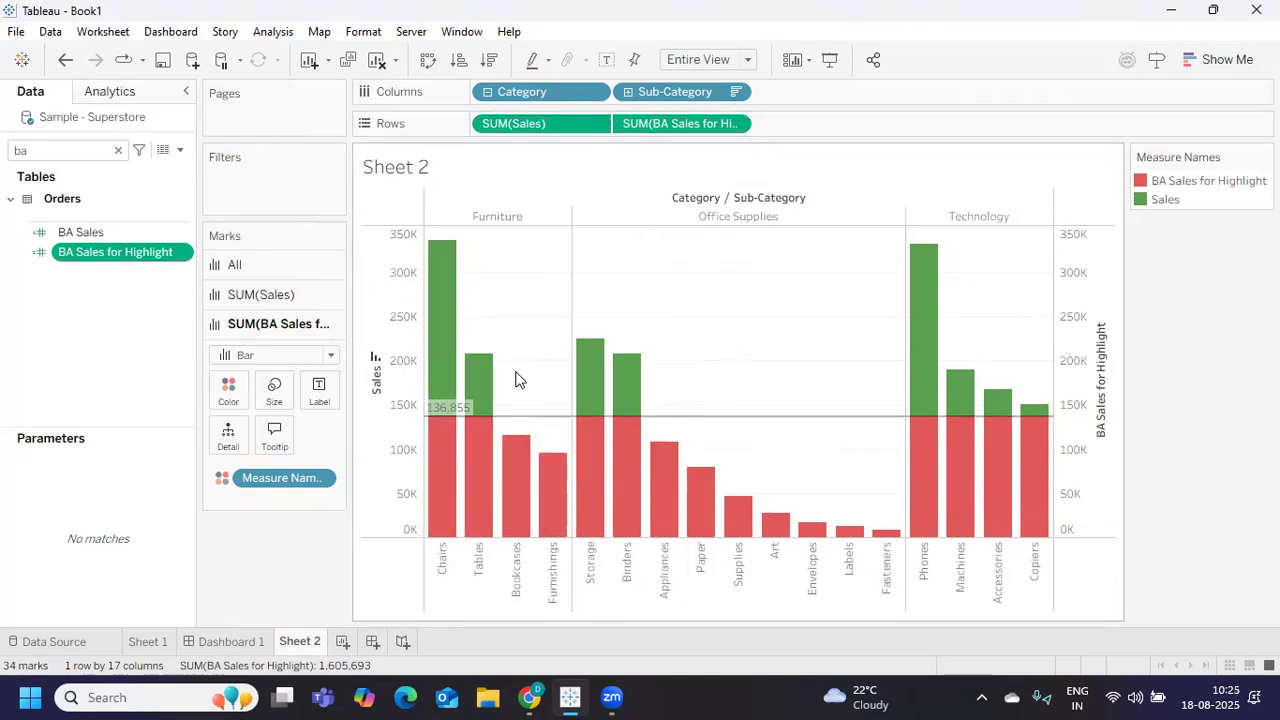
mouse_move(462, 375)
mouse_move(590, 361)
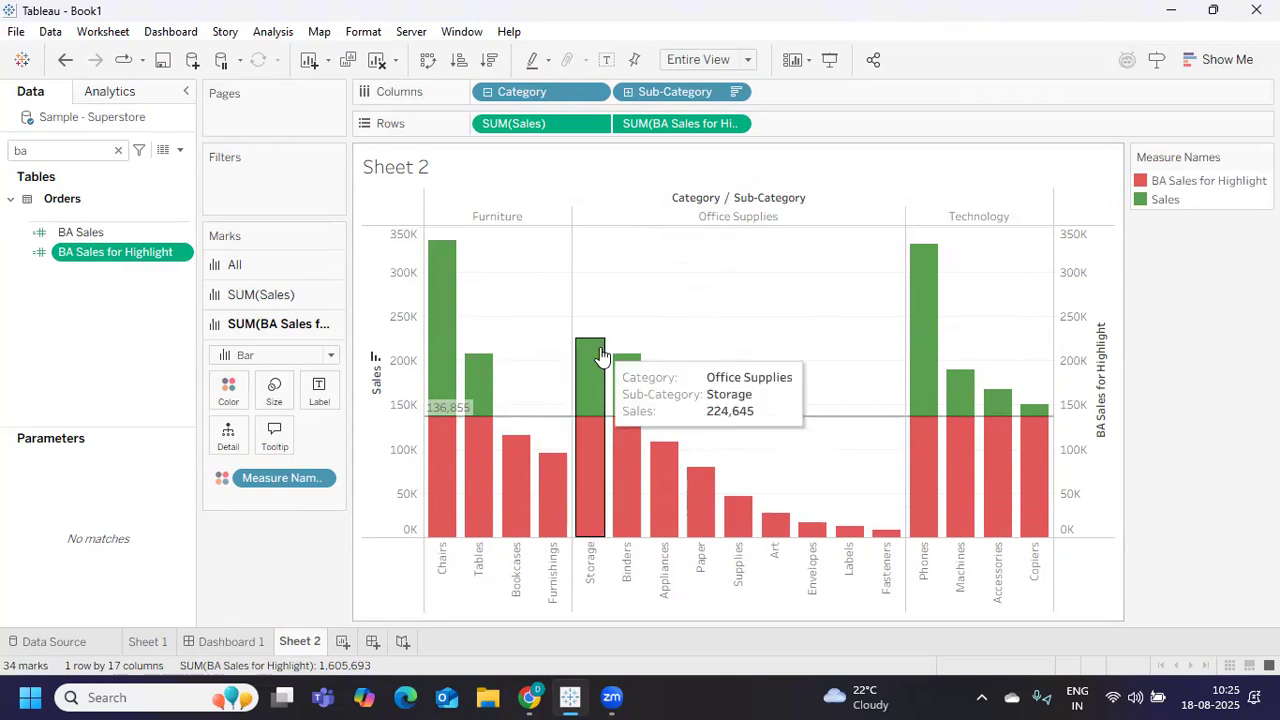